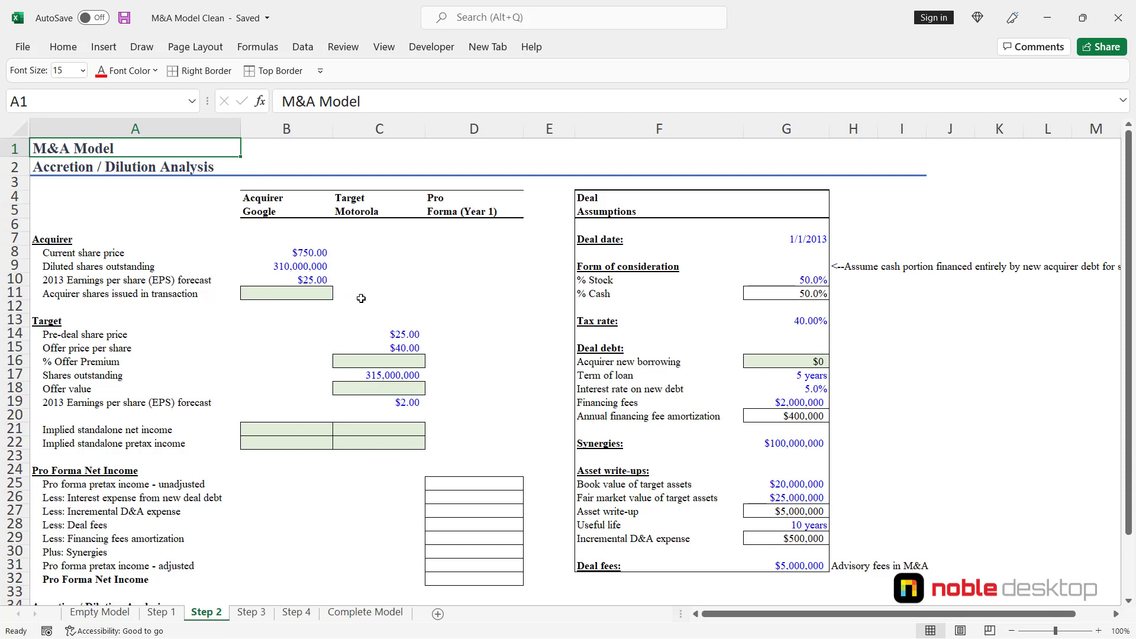
# Jump to cell B11, the acquirer shares issued cell, using Go To.
pyautogui.hotkey('ctrl', 'g')
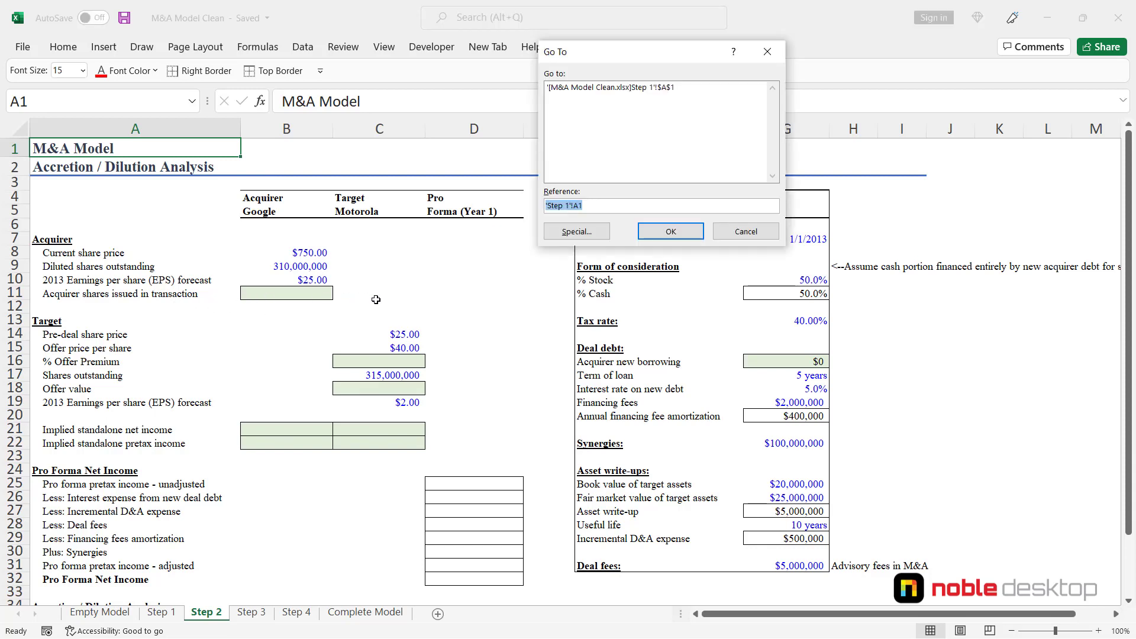
pyautogui.write('b11')
pyautogui.press('Return')
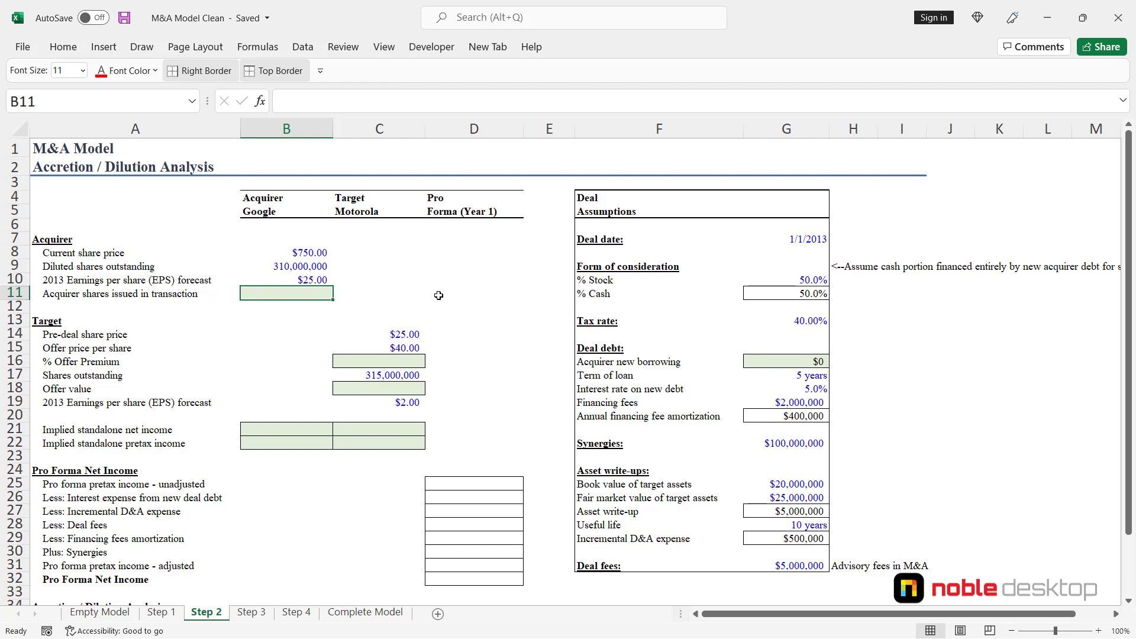
# Enter =C18*G10/B8 in B11 to compute acquirer shares issued.
pyautogui.write('=')
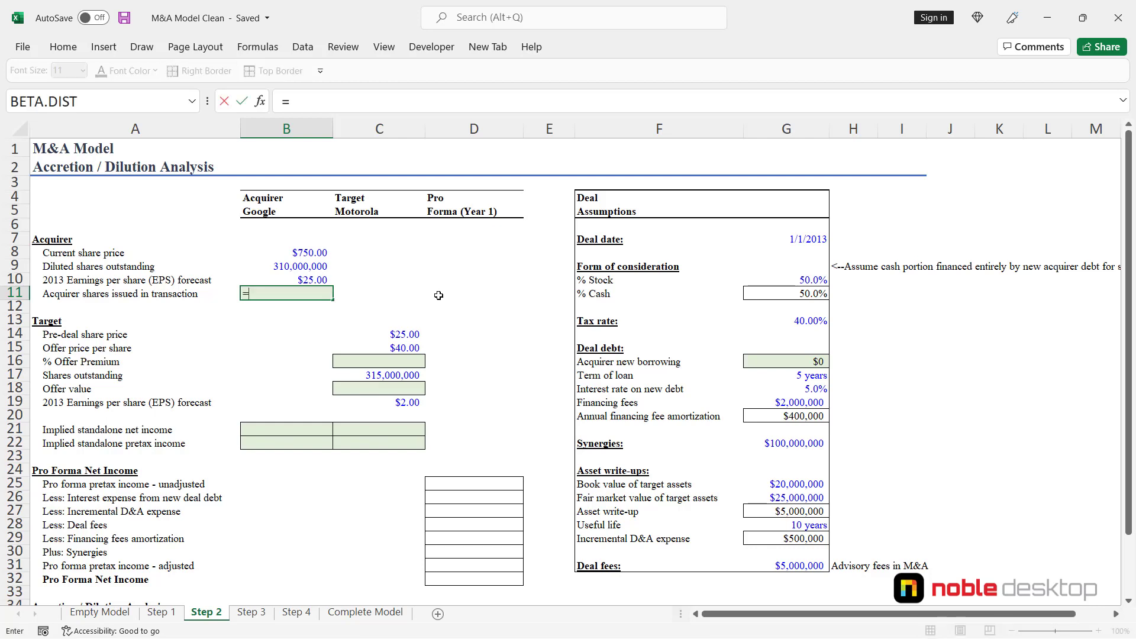
pyautogui.press('Down')
pyautogui.press('Down')
pyautogui.press('Down')
pyautogui.press('Down')
pyautogui.press('Down')
pyautogui.press('Down')
pyautogui.press('Down')
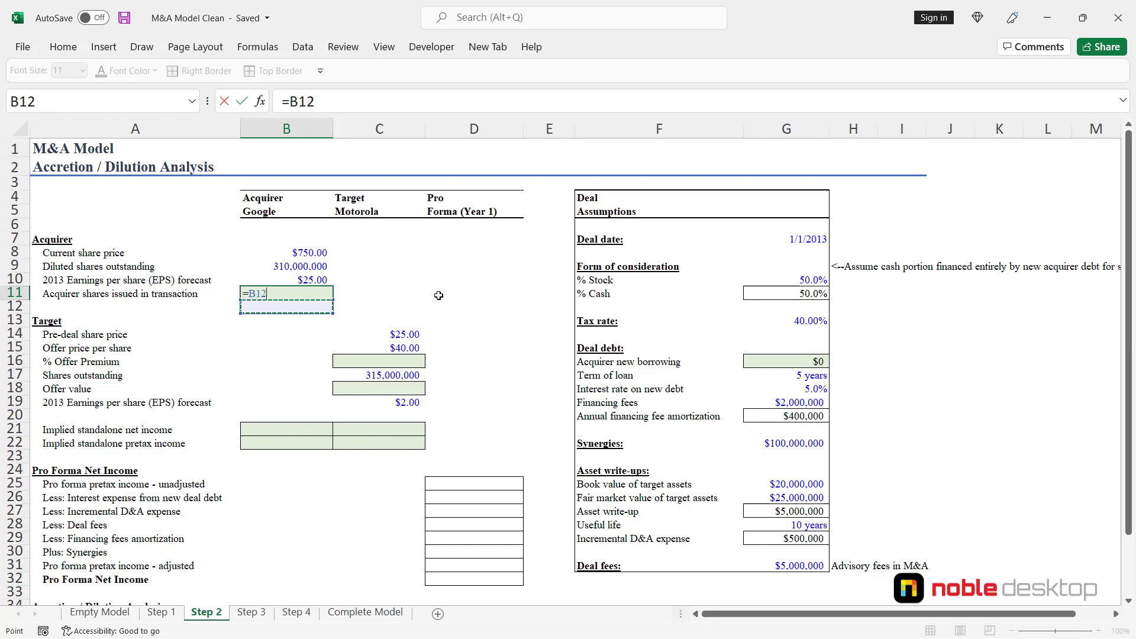
pyautogui.press('Right')
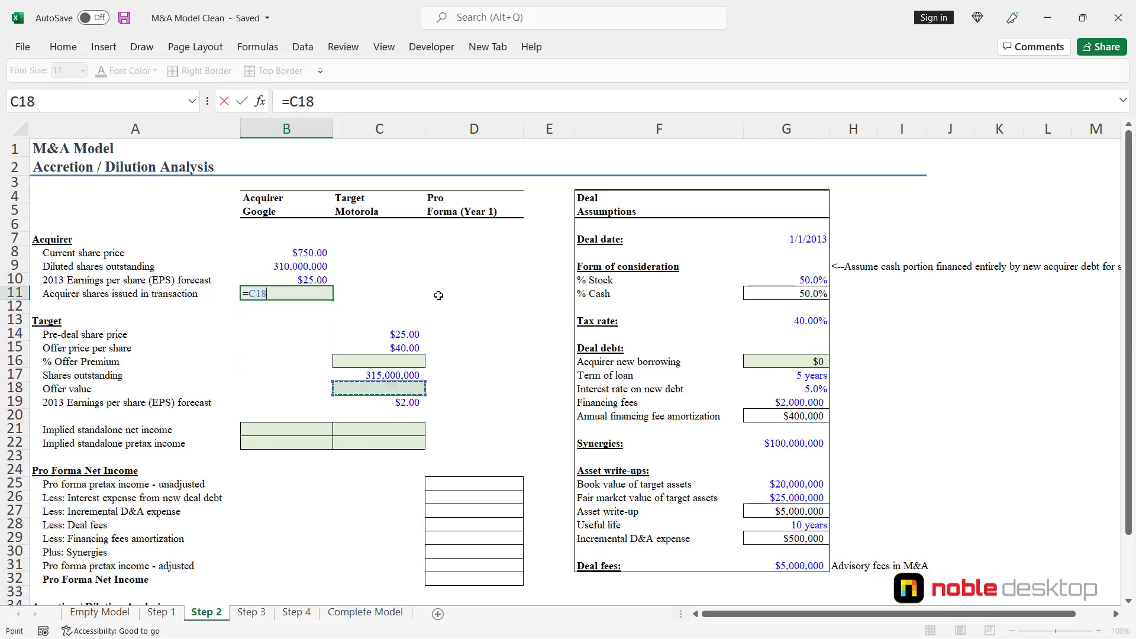
pyautogui.write('*')
pyautogui.press('Right')
pyautogui.press('Right')
pyautogui.press('Right')
pyautogui.press('Right')
pyautogui.press('Right')
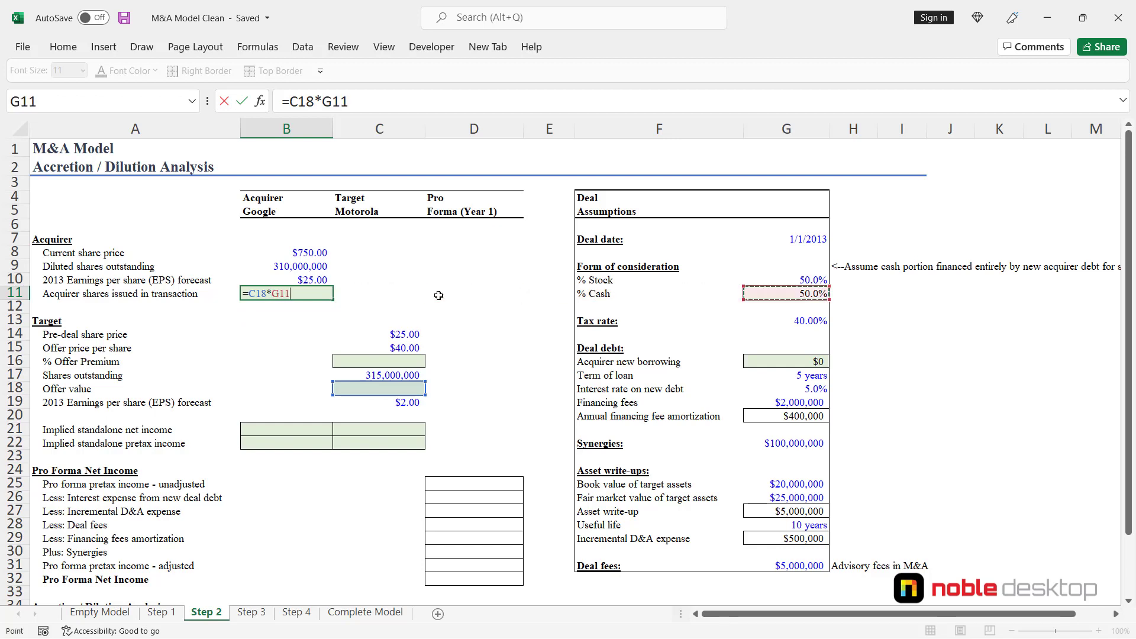
pyautogui.press('Up')
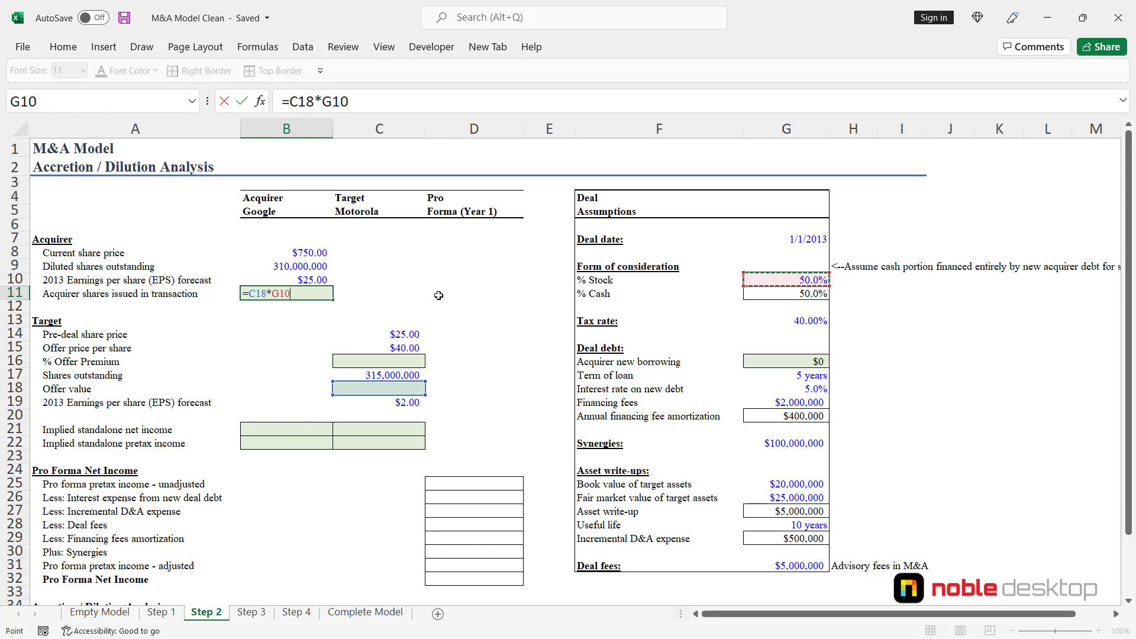
pyautogui.write('/')
pyautogui.press('Up')
pyautogui.press('Up')
pyautogui.press('Up')
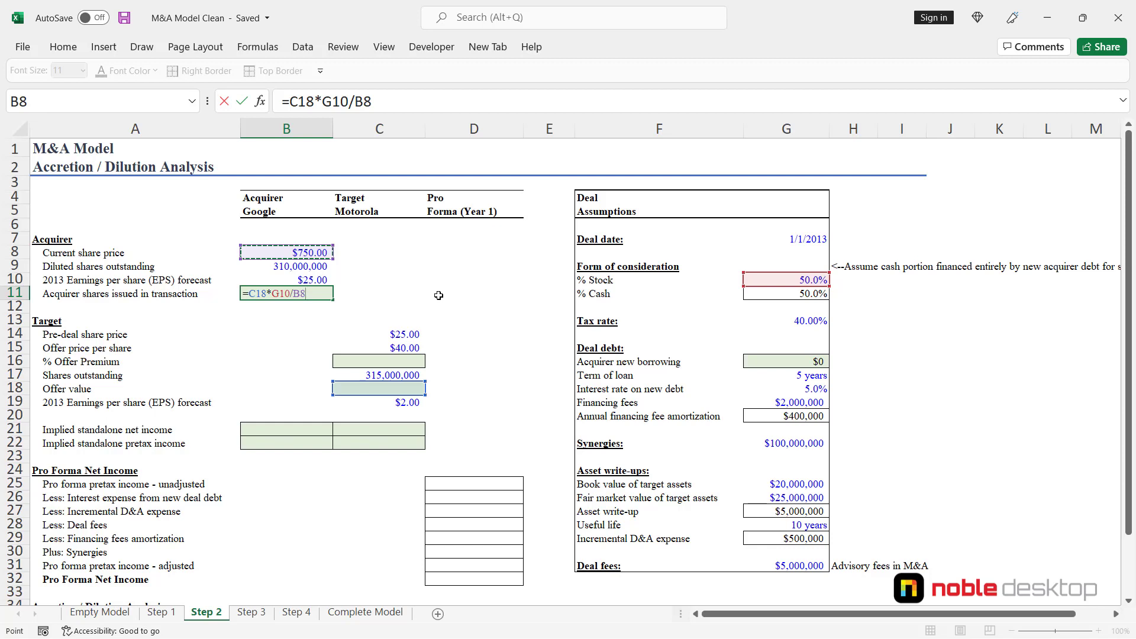
pyautogui.hotkey('ctrl', 'Return')
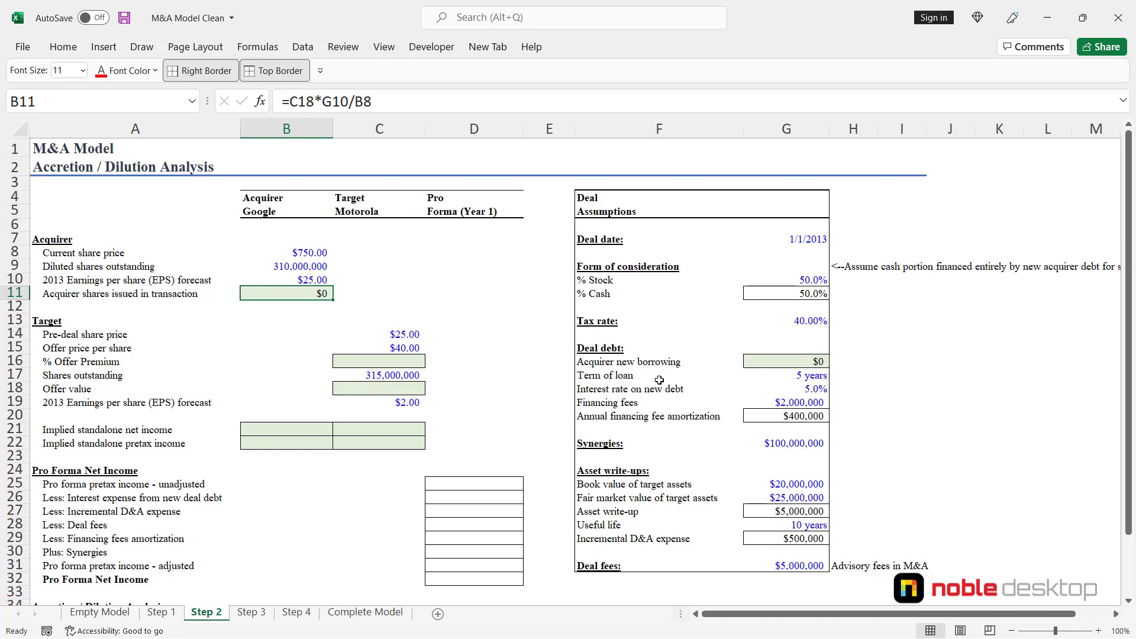
pyautogui.press('Down')
pyautogui.press('Down')
pyautogui.press('Down')
pyautogui.press('Down')
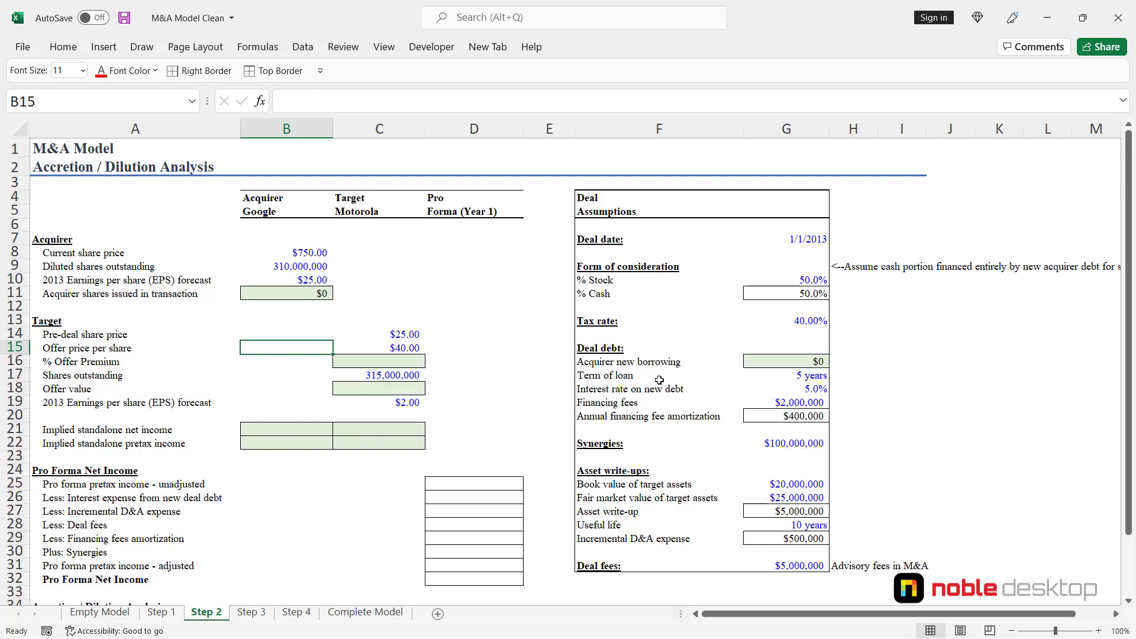
pyautogui.press('Down')
pyautogui.press('Right')
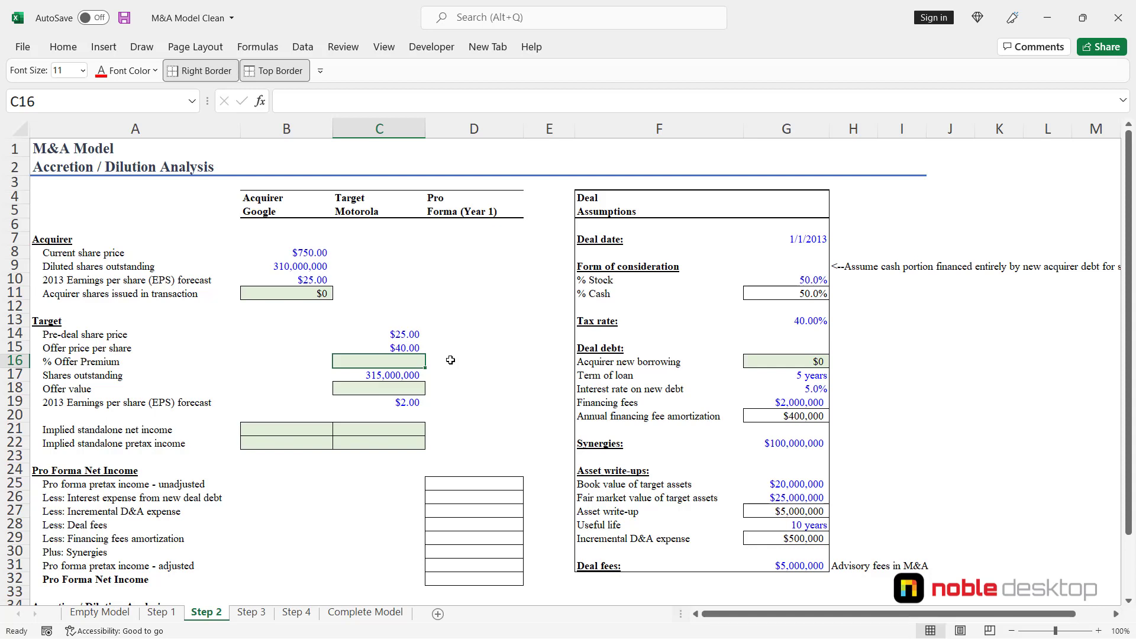
# Enter =C15/C14-1 in C16, giving a 60.0% offer premium.
pyautogui.write('=')
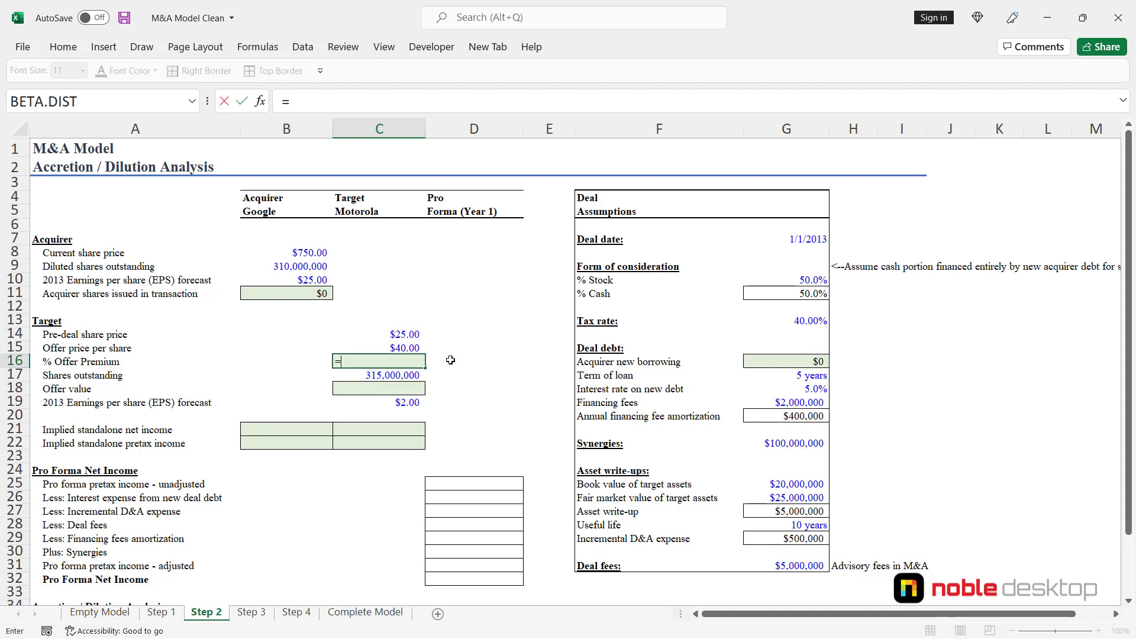
pyautogui.press('Up')
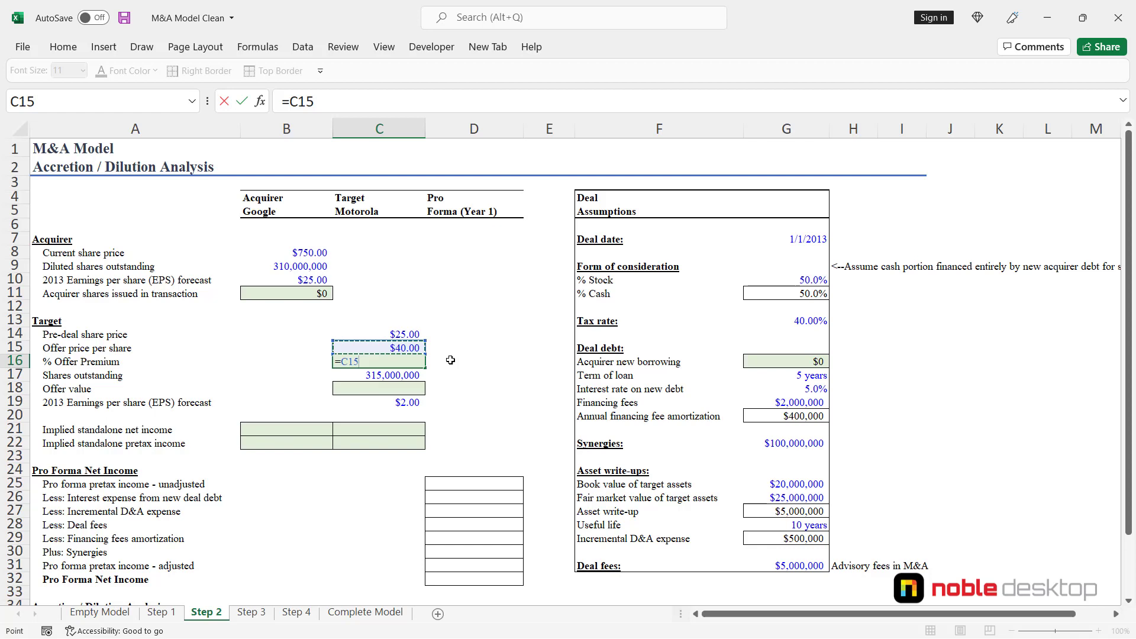
pyautogui.write('/')
pyautogui.press('Up')
pyautogui.press('Up')
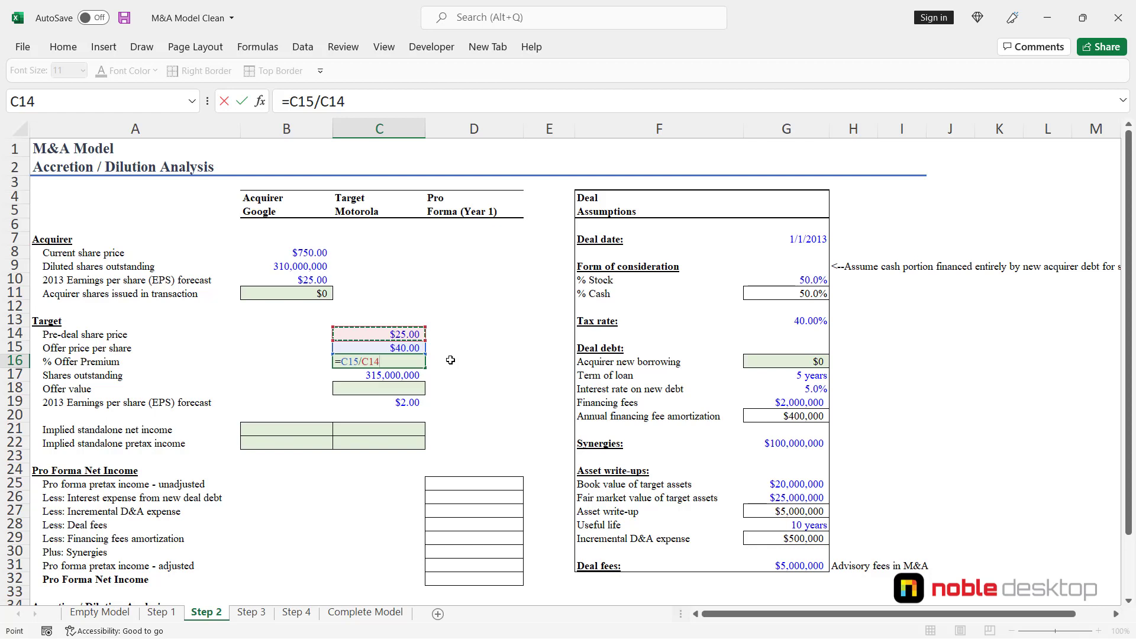
pyautogui.write('-1')
pyautogui.hotkey('ctrl', 'Return')
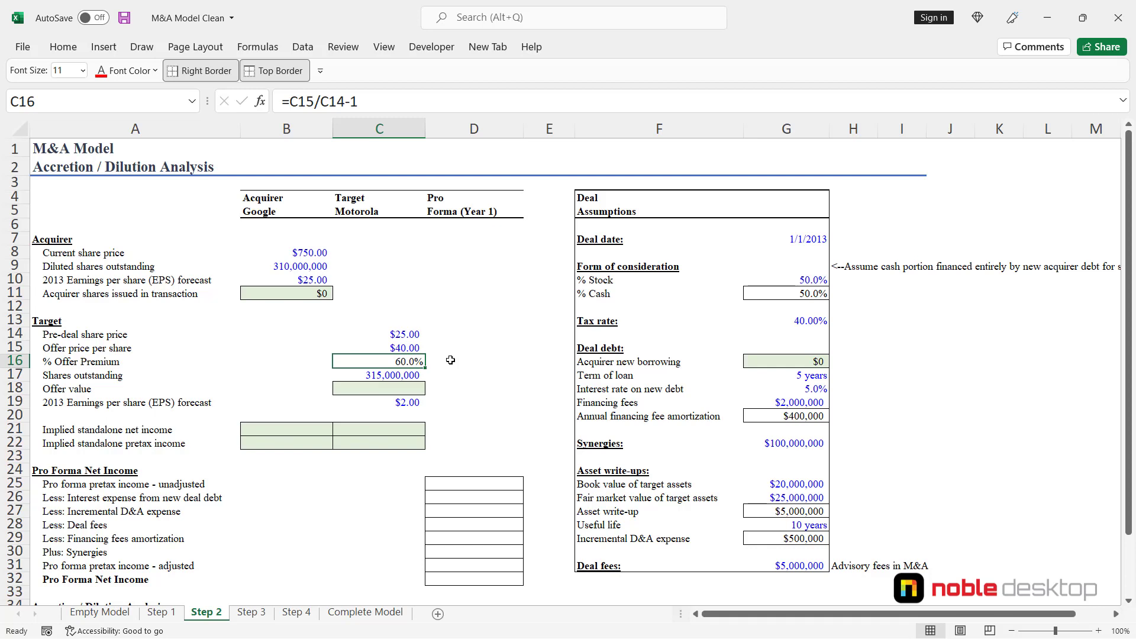
pyautogui.press('Down')
pyautogui.press('Down')
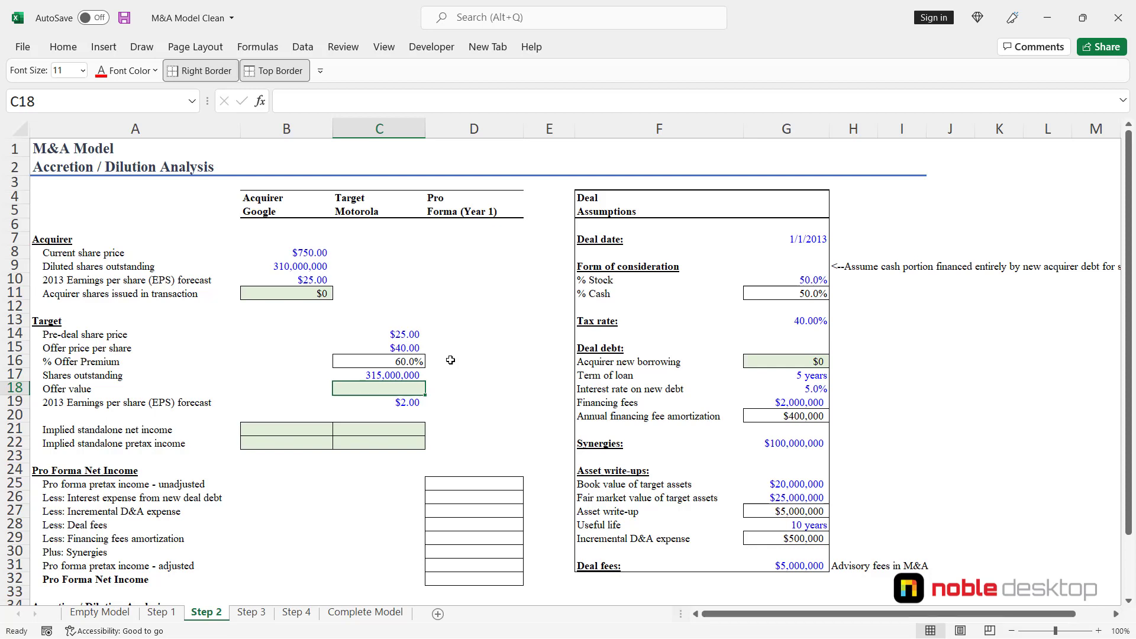
# Enter =C17*C15 in C18 for an offer value of $12,600,000,000.
pyautogui.write('=')
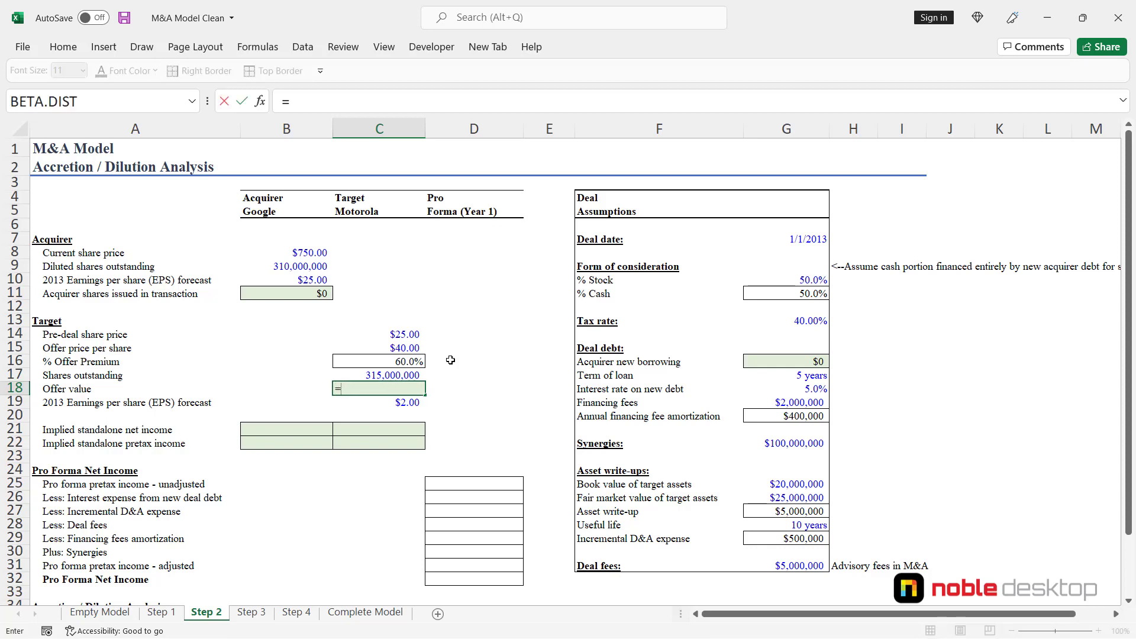
pyautogui.press('Up')
pyautogui.write('*')
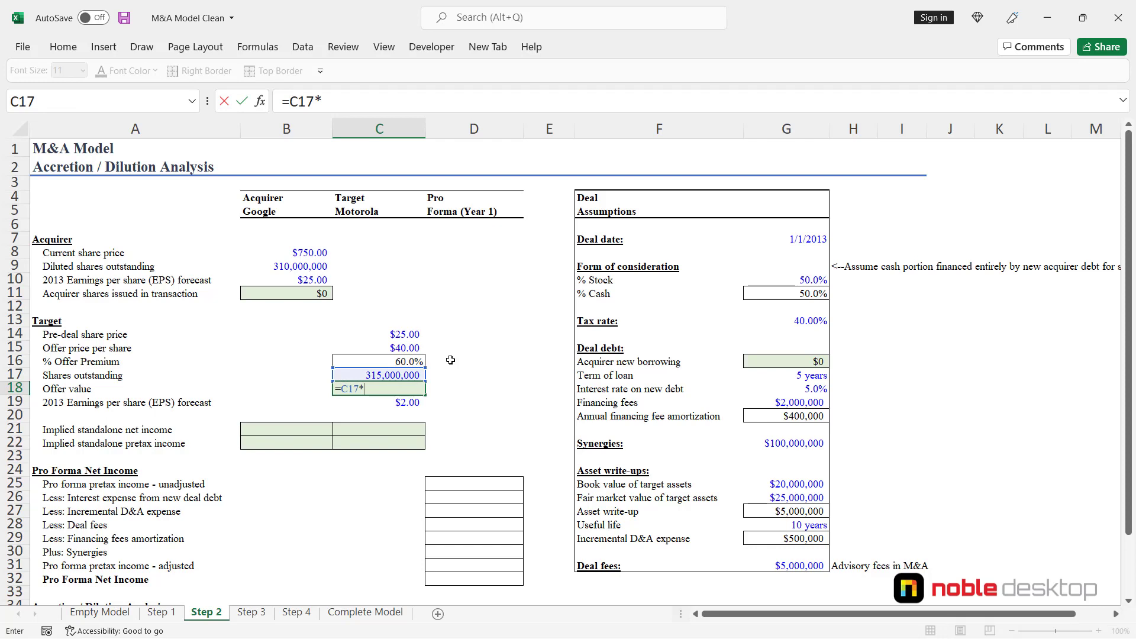
pyautogui.press('Up')
pyautogui.press('Up')
pyautogui.press('Up')
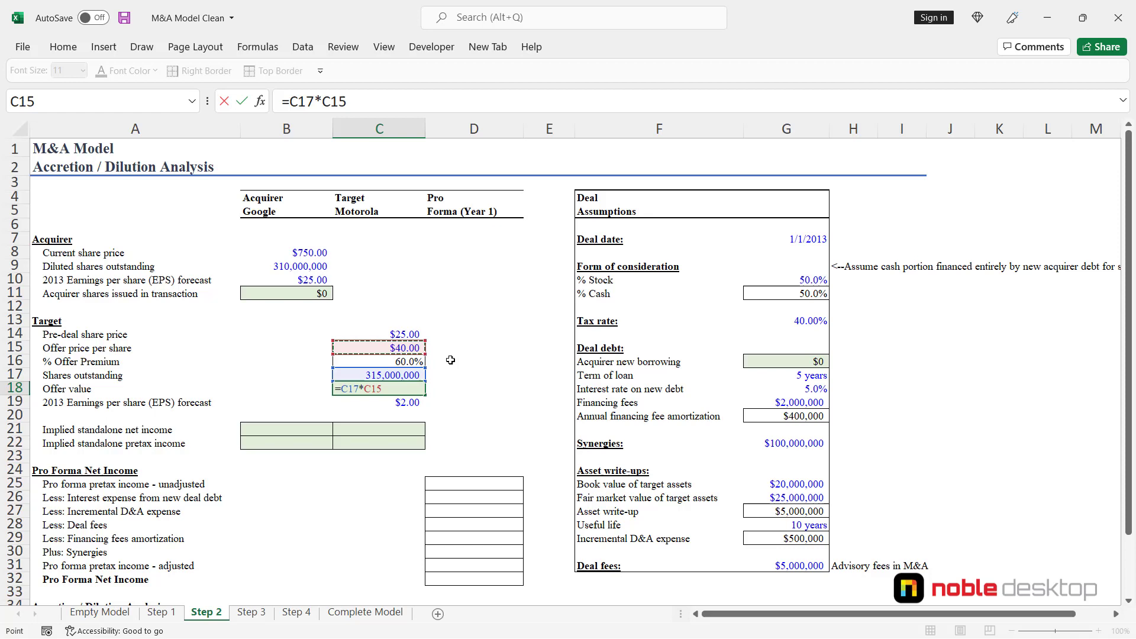
pyautogui.hotkey('ctrl', 'Return')
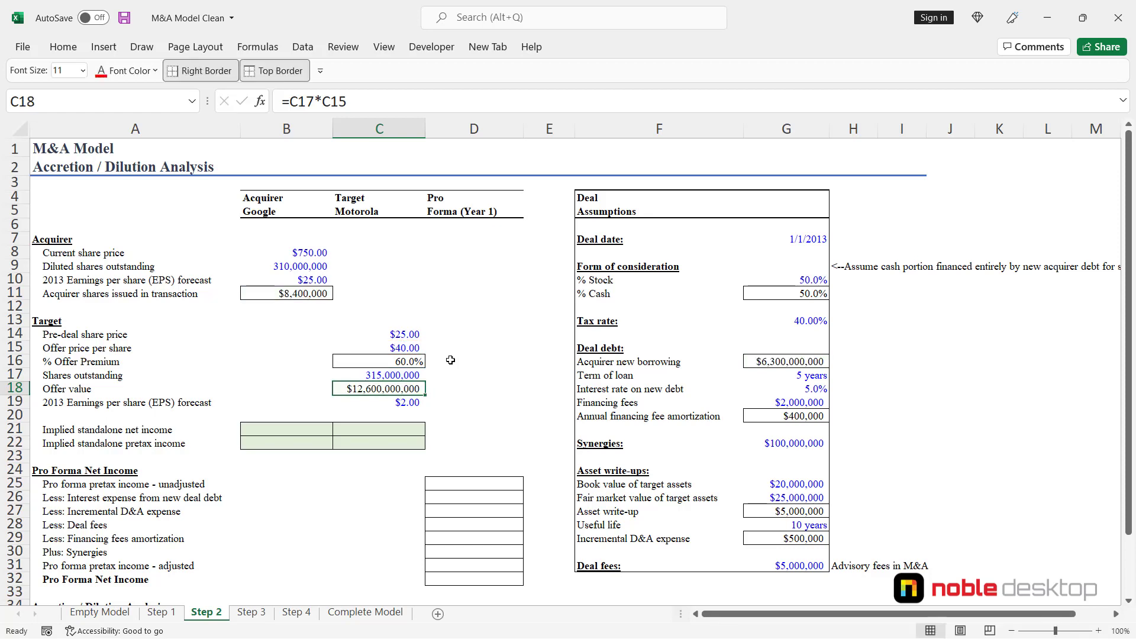
pyautogui.click(284, 294)
pyautogui.doubleClick(284, 295)
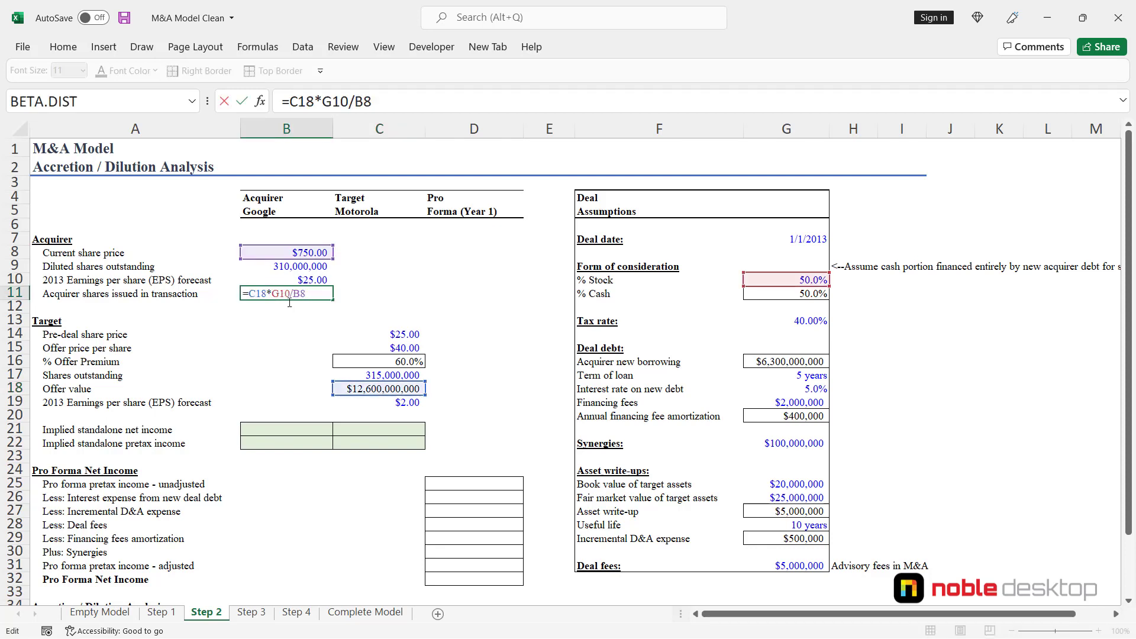
pyautogui.press('Escape')
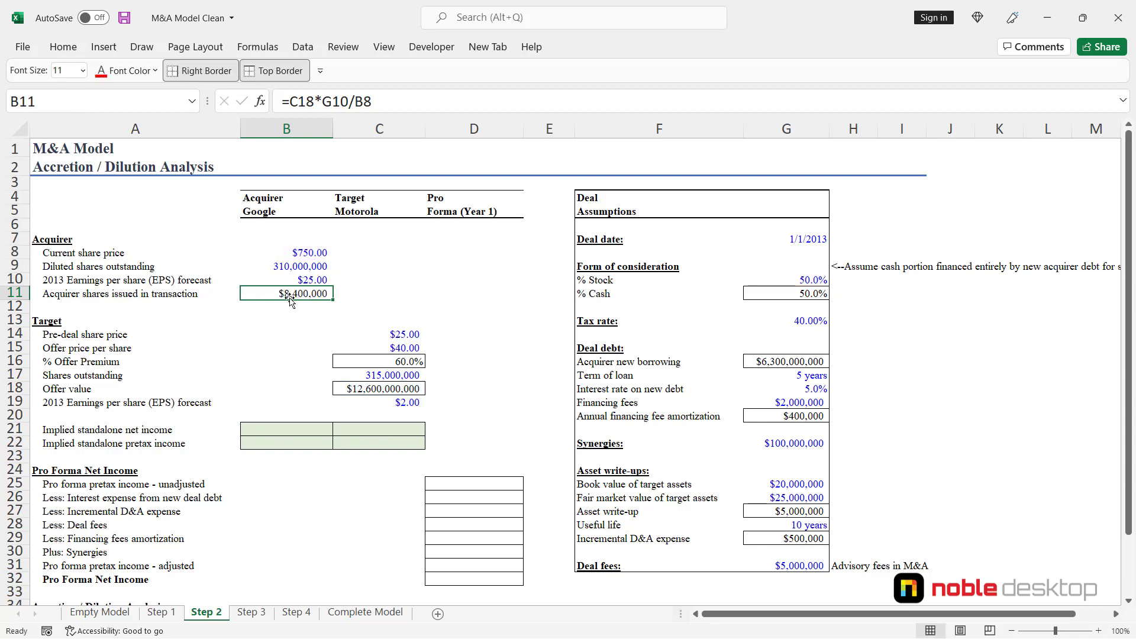
pyautogui.click(757, 363)
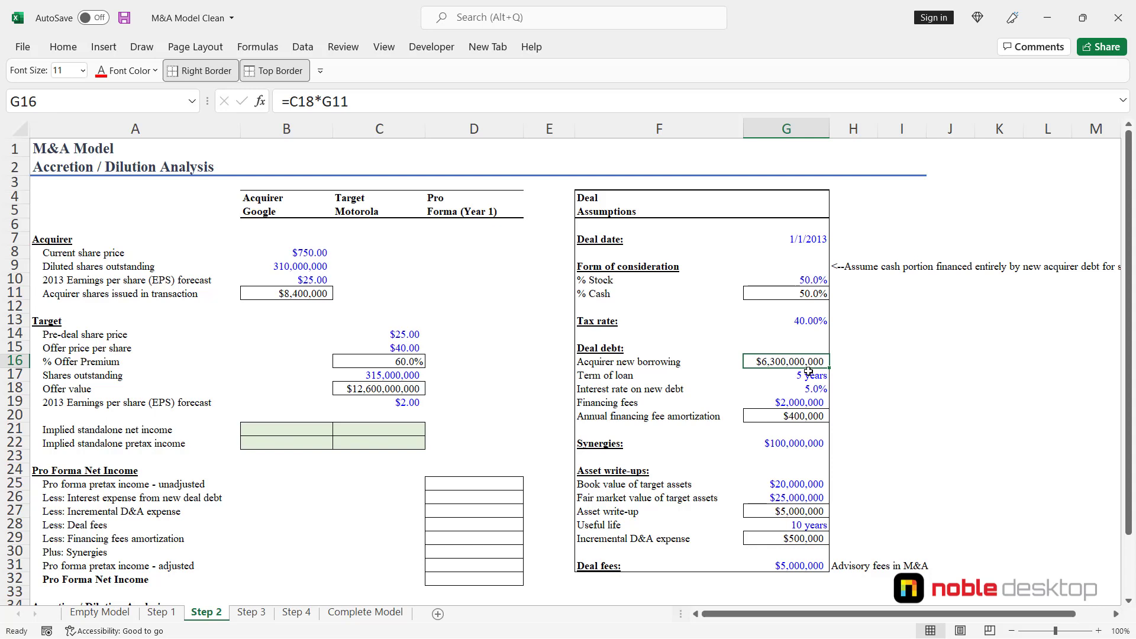
pyautogui.press('F2')
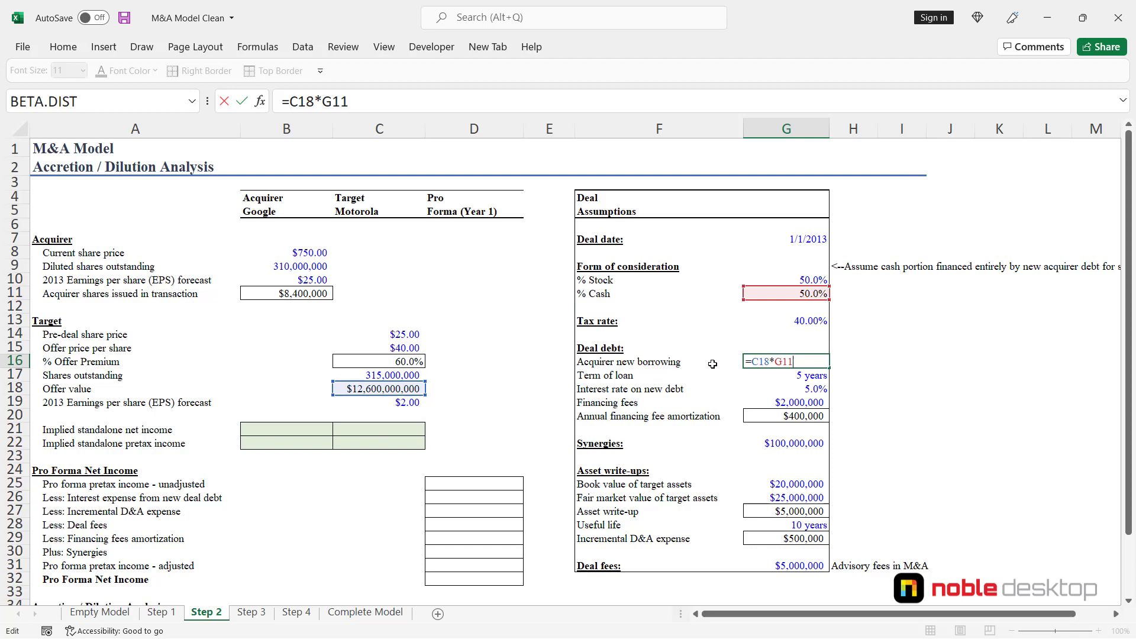
pyautogui.hotkey('ctrl', 'Return')
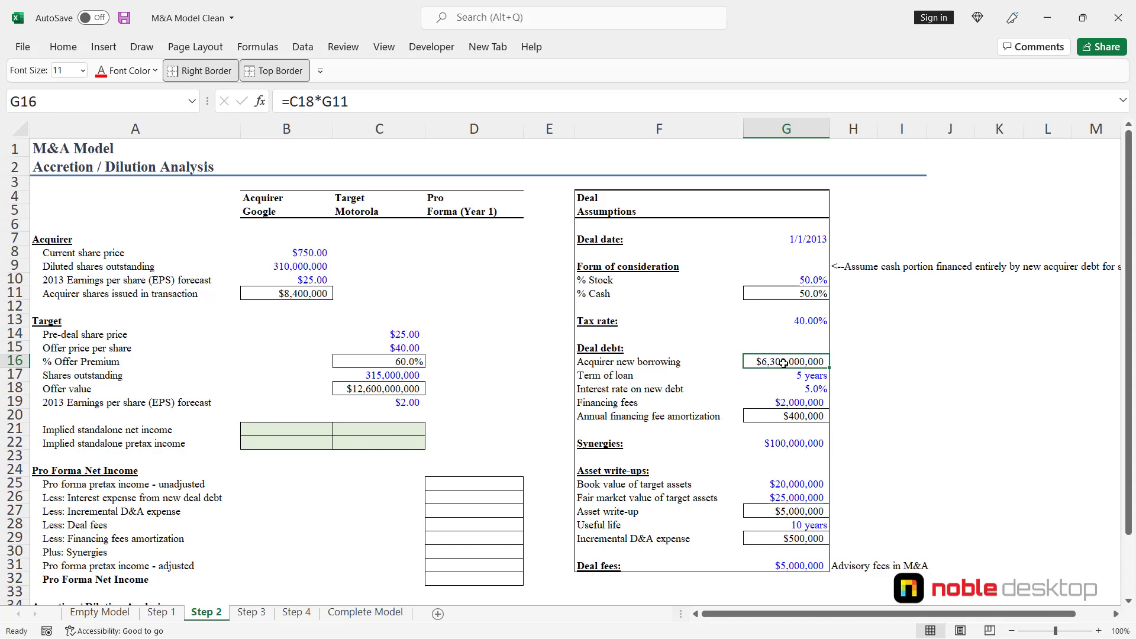
pyautogui.click(296, 434)
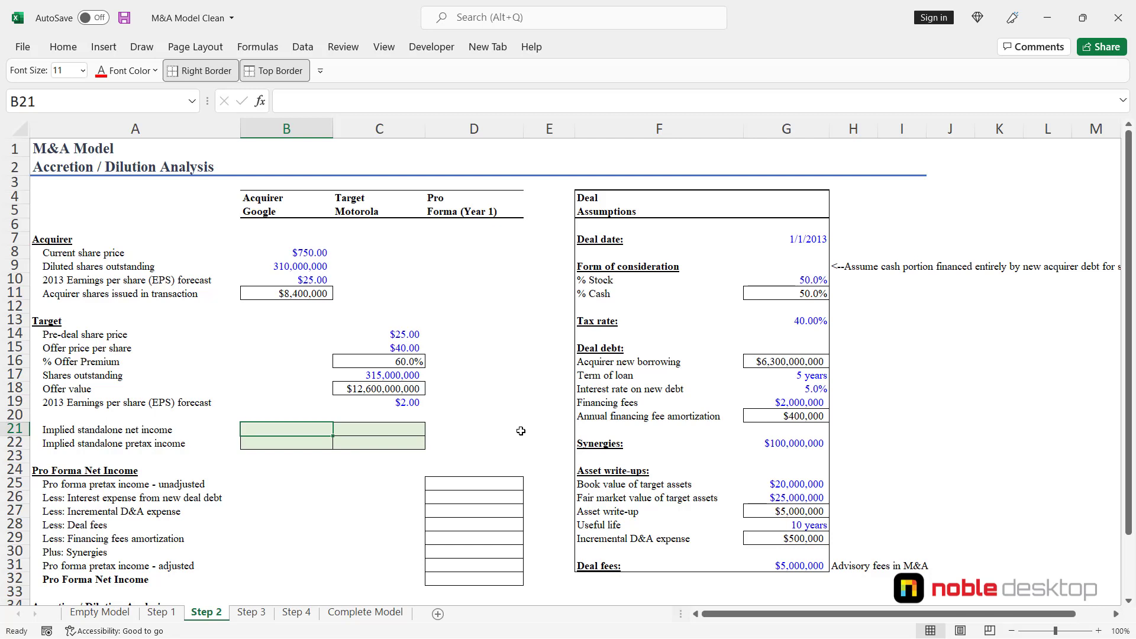
# Enter =B9*B10 in B21 for acquirer net income of $7,750,000,000.
pyautogui.write('=')
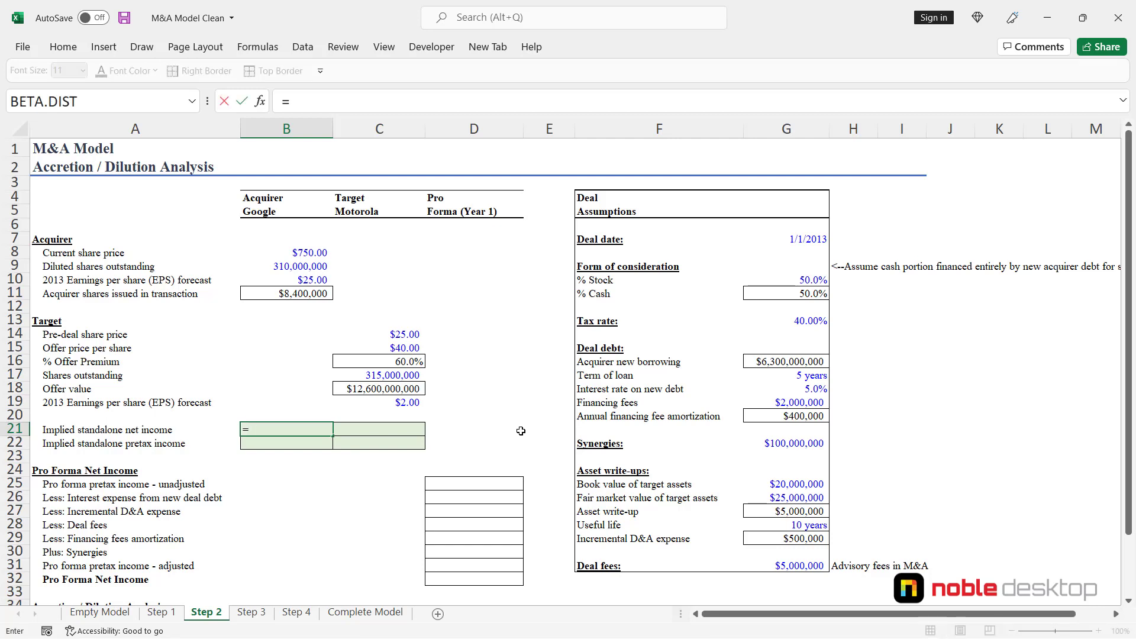
pyautogui.press('Up')
pyautogui.press('Up')
pyautogui.press('Up')
pyautogui.press('Up')
pyautogui.press('Up')
pyautogui.press('Up')
pyautogui.press('Up')
pyautogui.press('Up')
pyautogui.press('Up')
pyautogui.press('Up')
pyautogui.press('Up')
pyautogui.press('Up')
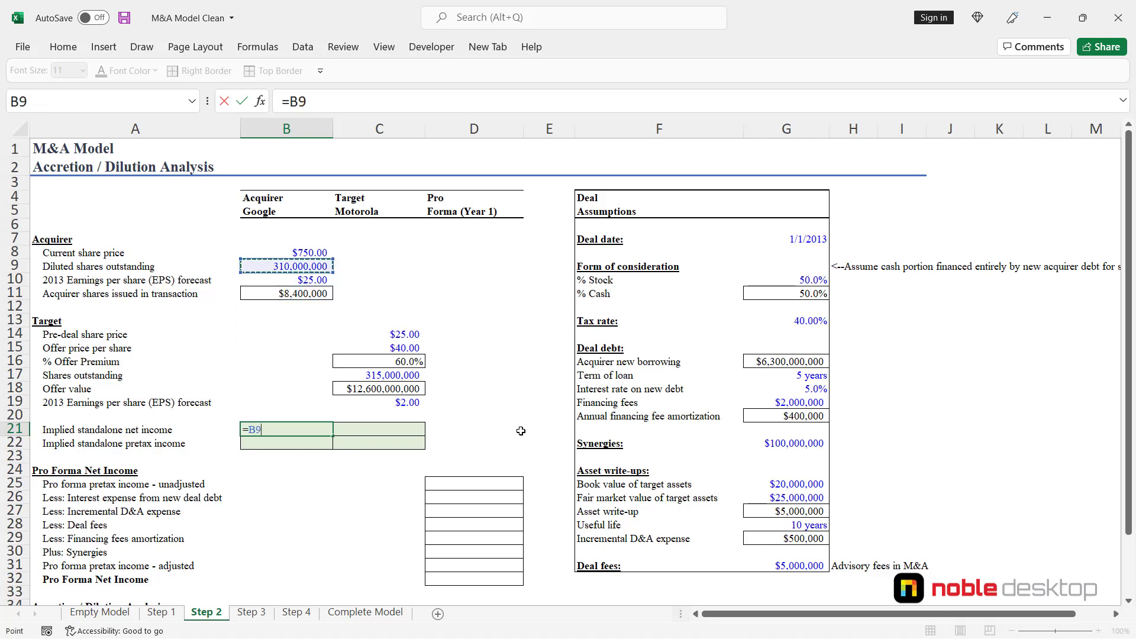
pyautogui.write('*')
pyautogui.press('Up')
pyautogui.press('Up')
pyautogui.press('Up')
pyautogui.press('Up')
pyautogui.press('Up')
pyautogui.press('Up')
pyautogui.press('Up')
pyautogui.press('Up')
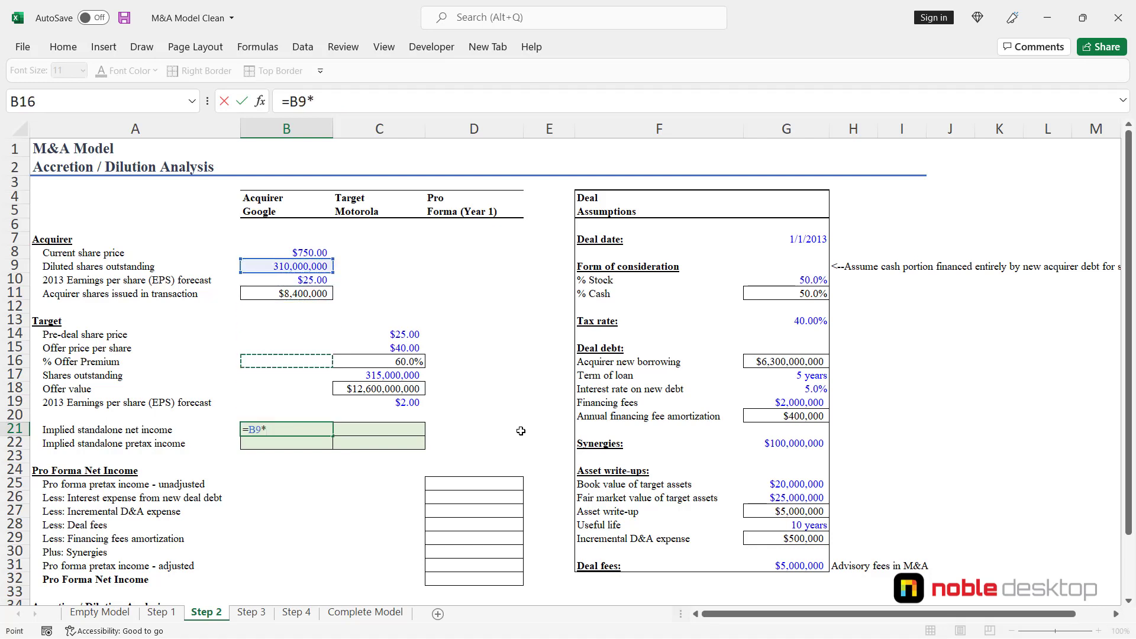
pyautogui.press('Up')
pyautogui.press('Up')
pyautogui.press('Up')
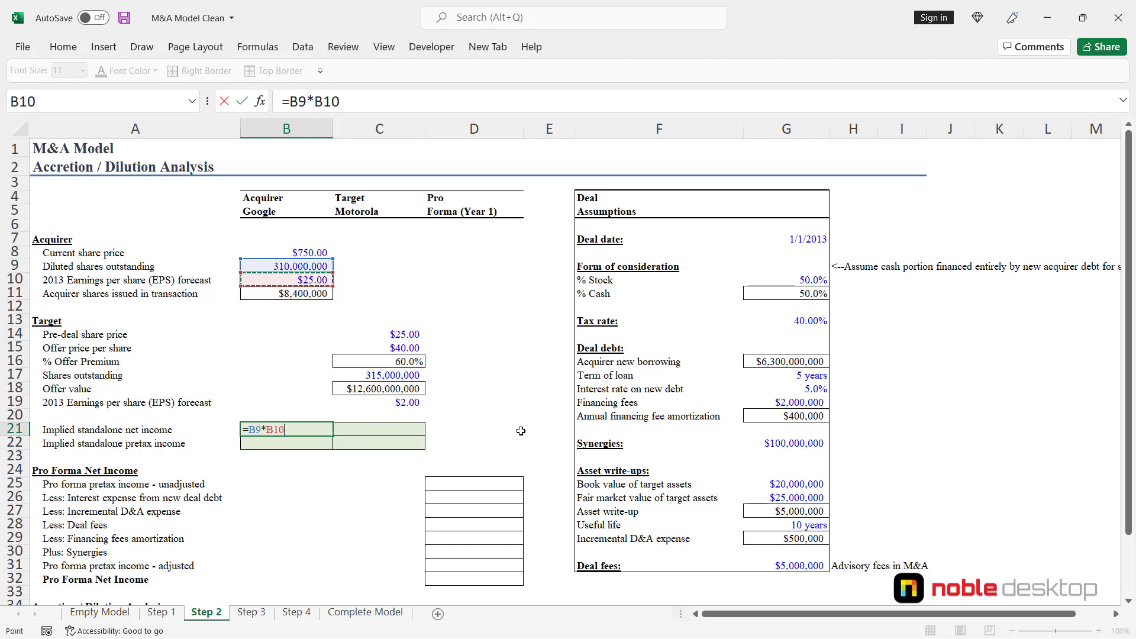
pyautogui.hotkey('ctrl', 'Return')
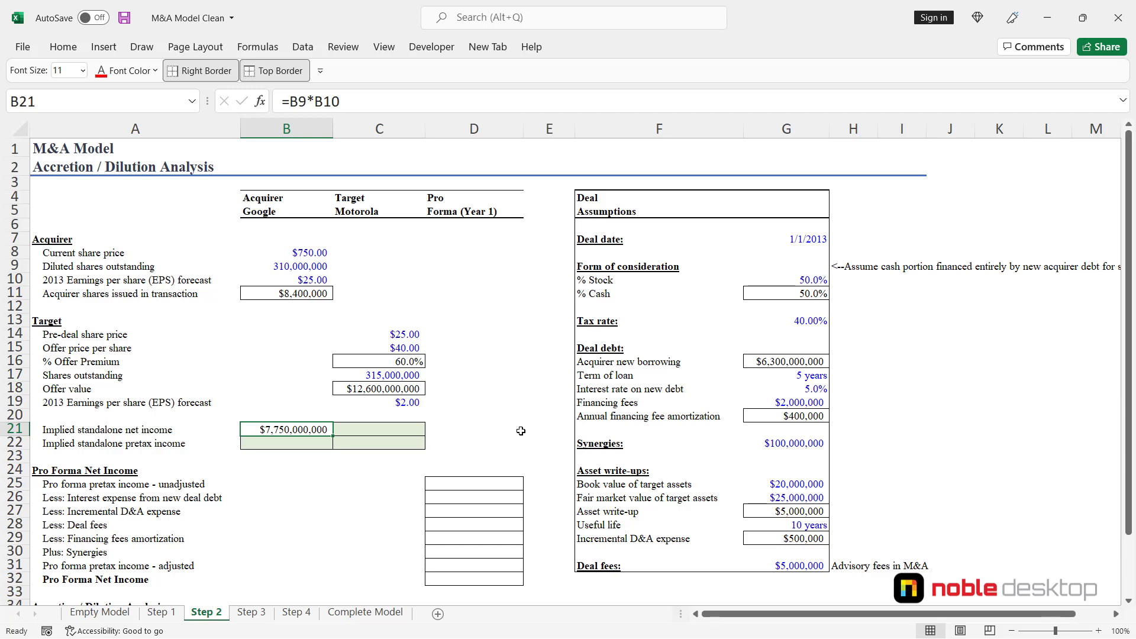
# Enter =C17*C19 in C21 for target net income of $630,000,000.
pyautogui.press('Tab')
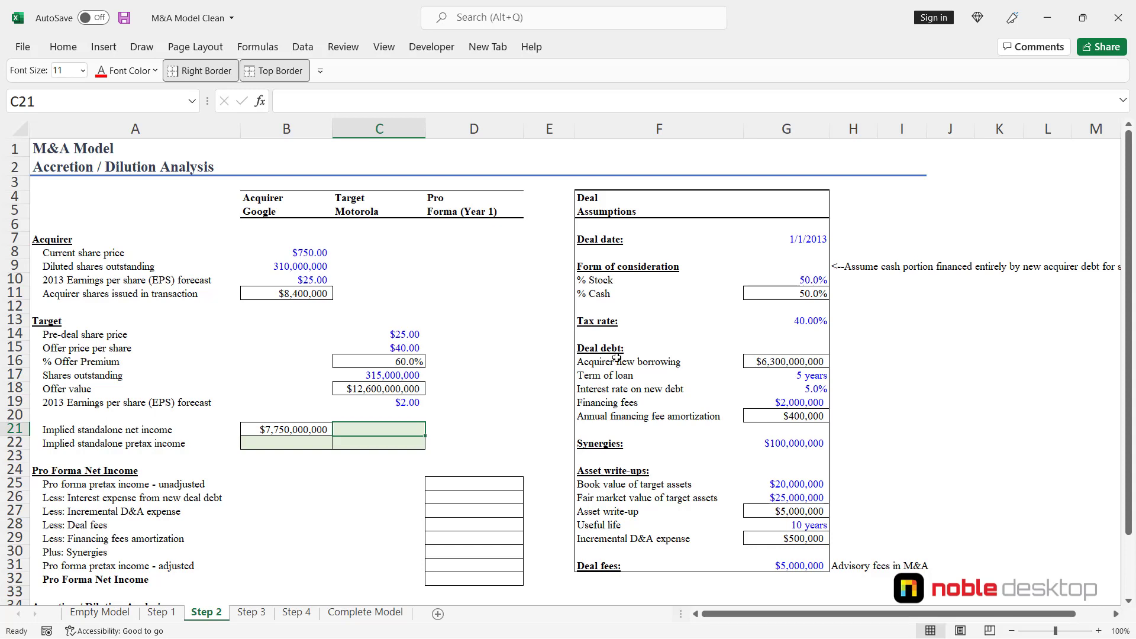
pyautogui.write('=')
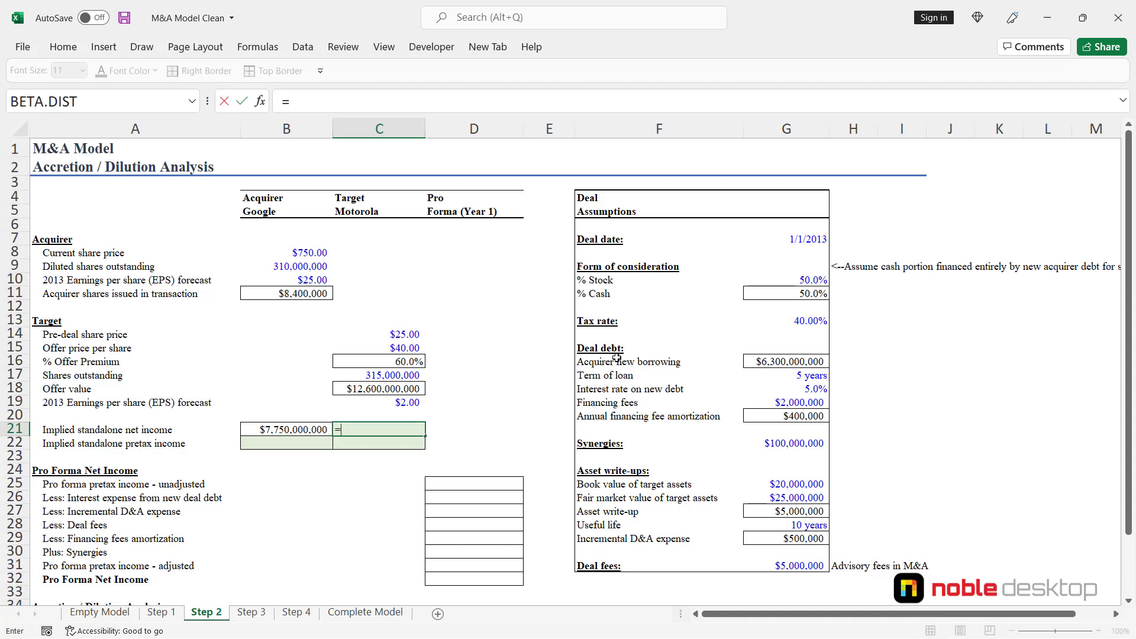
pyautogui.press('Up')
pyautogui.press('Up')
pyautogui.press('Up')
pyautogui.press('Up')
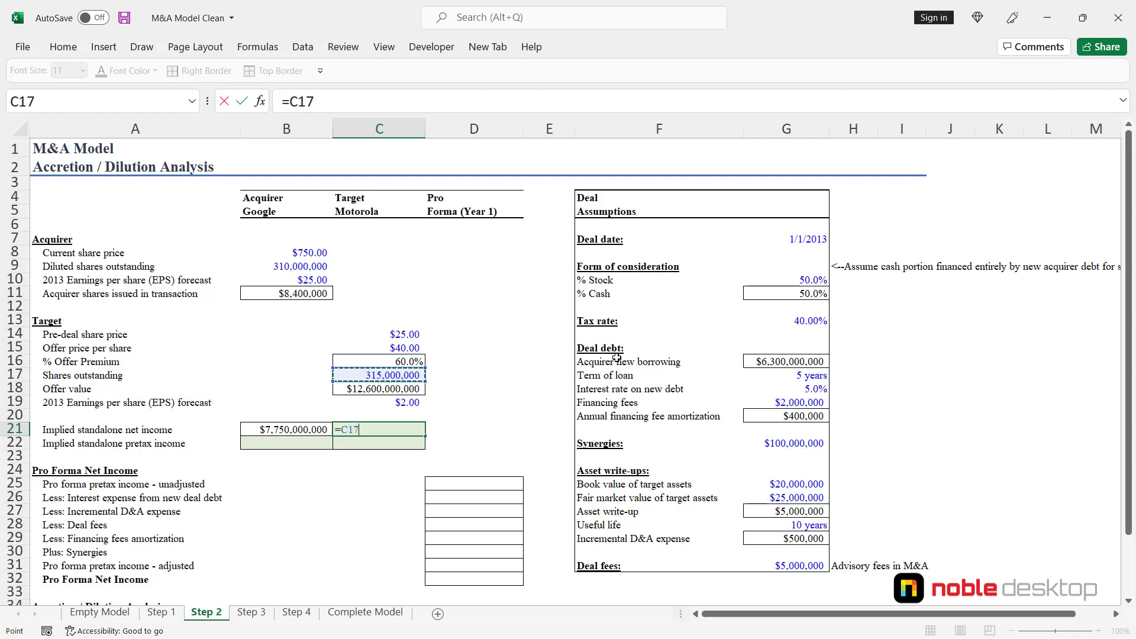
pyautogui.write('*')
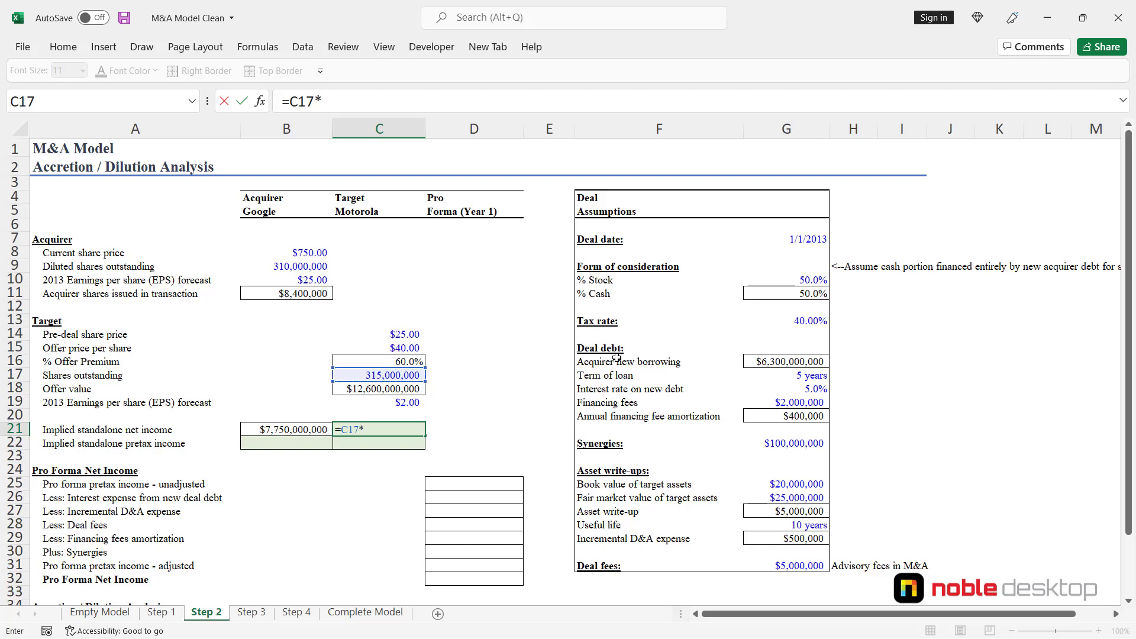
pyautogui.press('Up')
pyautogui.press('Up')
pyautogui.hotkey('ctrl', 'Return')
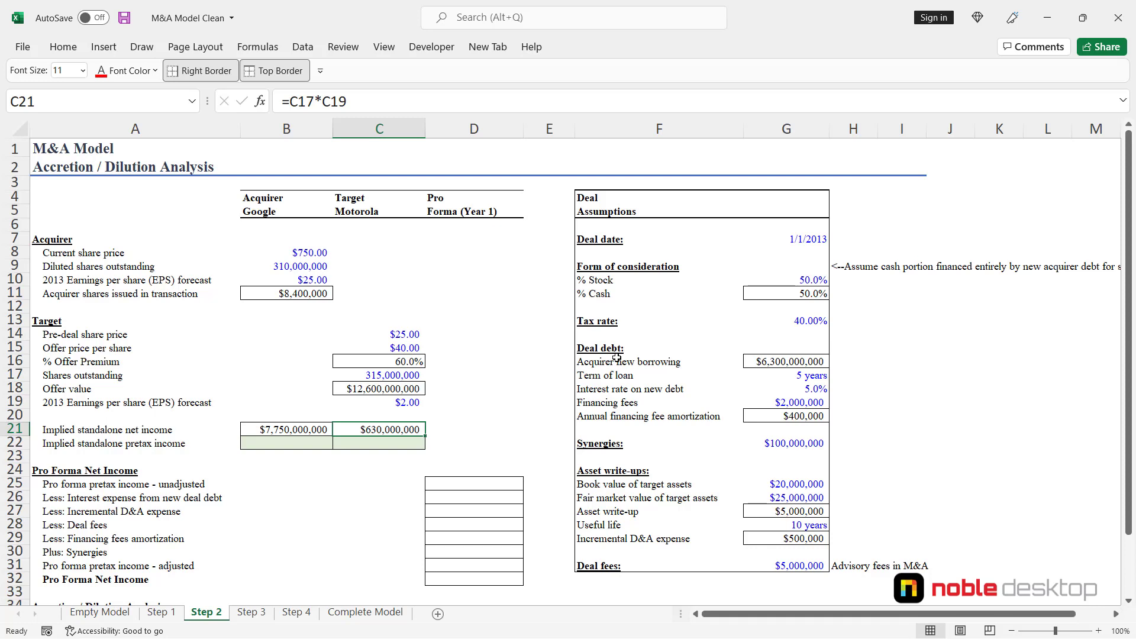
pyautogui.press('Down')
pyautogui.press('Left')
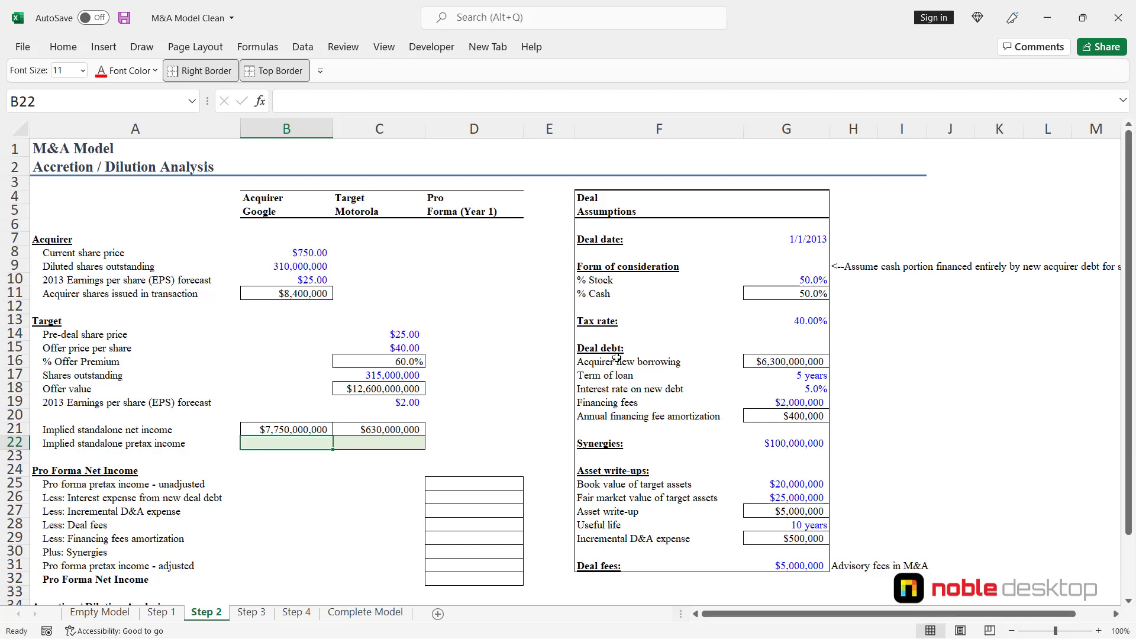
# Enter =B21/(1-$G$13) in B22 for acquirer pretax income of $12,916,666,667.
pyautogui.write('=')
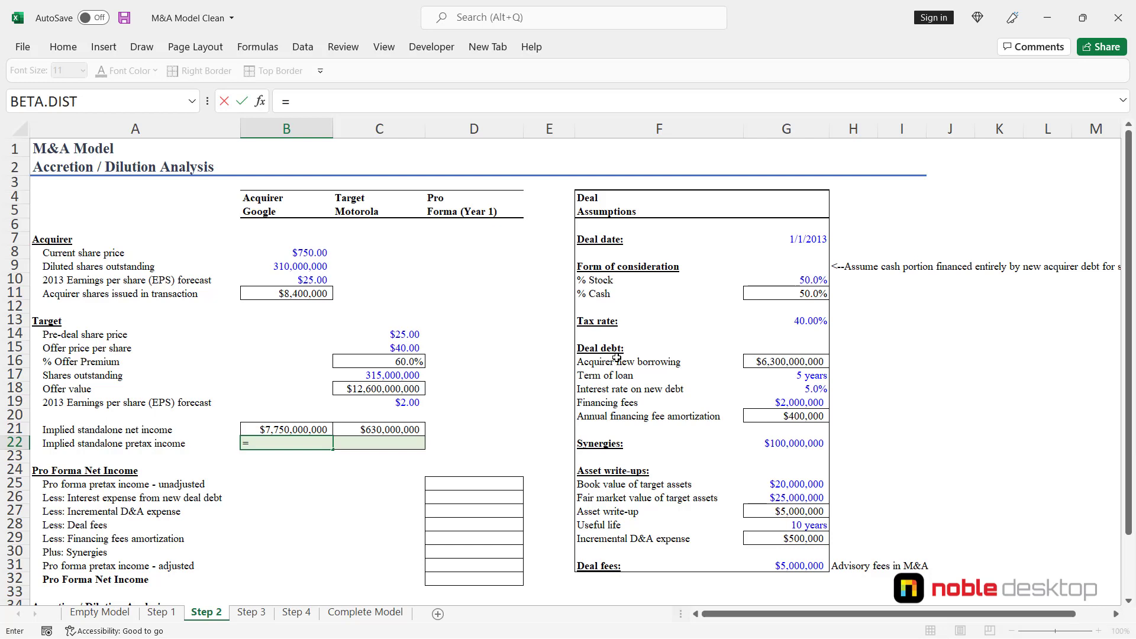
pyautogui.press('Up')
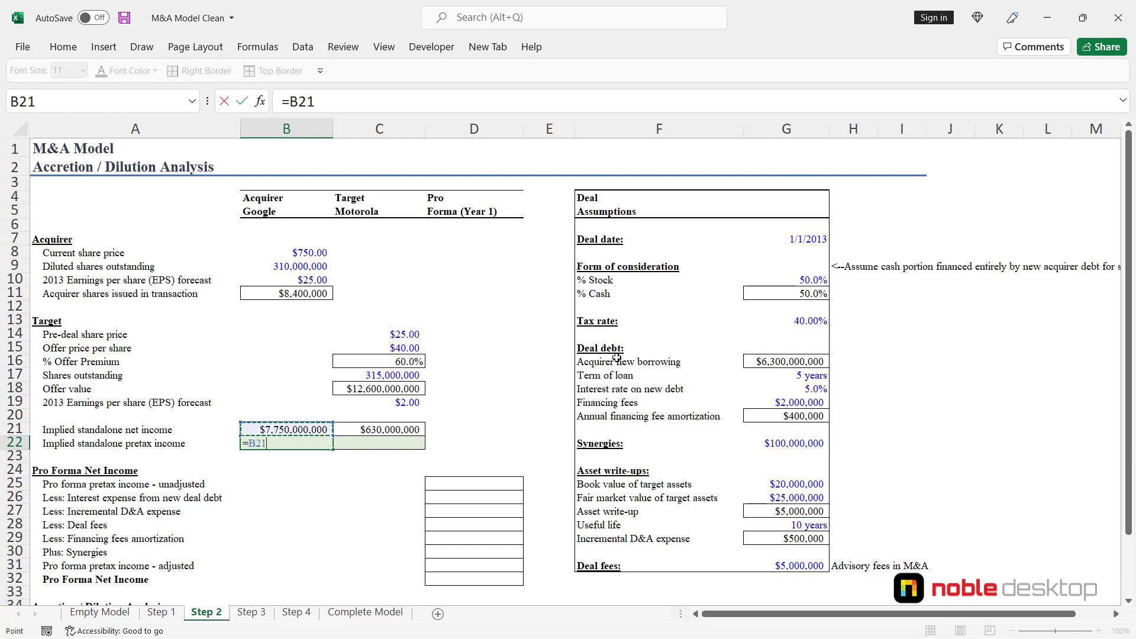
pyautogui.write('/(1-')
pyautogui.press('Right')
pyautogui.press('Right')
pyautogui.press('Right')
pyautogui.press('Right')
pyautogui.press('Right')
pyautogui.press('Right')
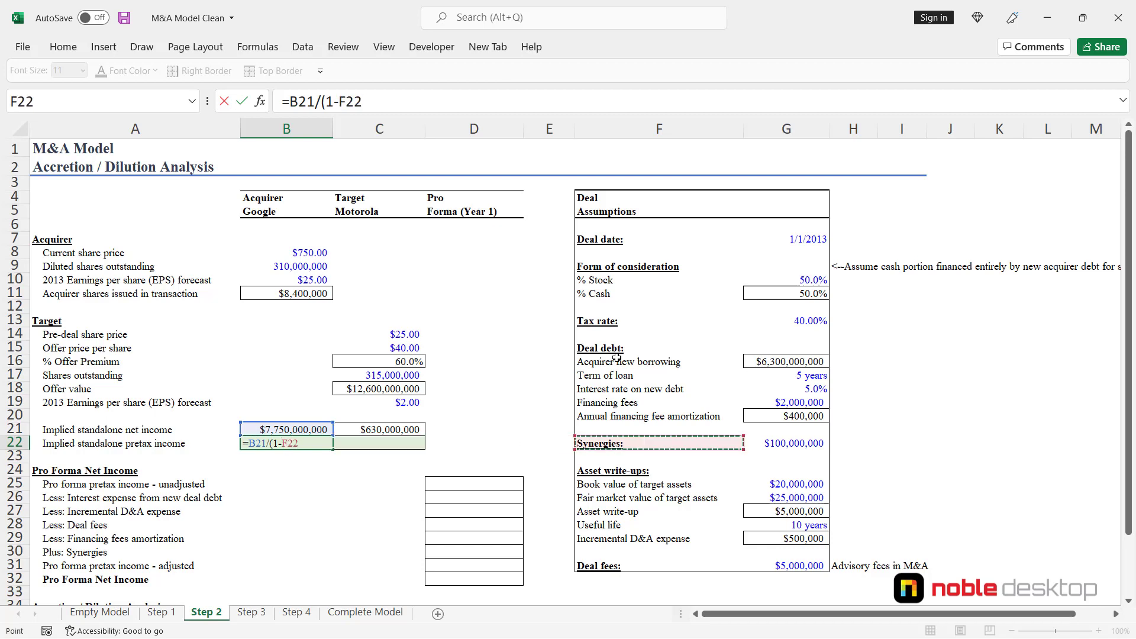
pyautogui.press('Left')
pyautogui.press('Up')
pyautogui.press('Up')
pyautogui.press('Up')
pyautogui.press('Up')
pyautogui.press('Up')
pyautogui.press('Up')
pyautogui.press('Up')
pyautogui.press('Up')
pyautogui.press('Up')
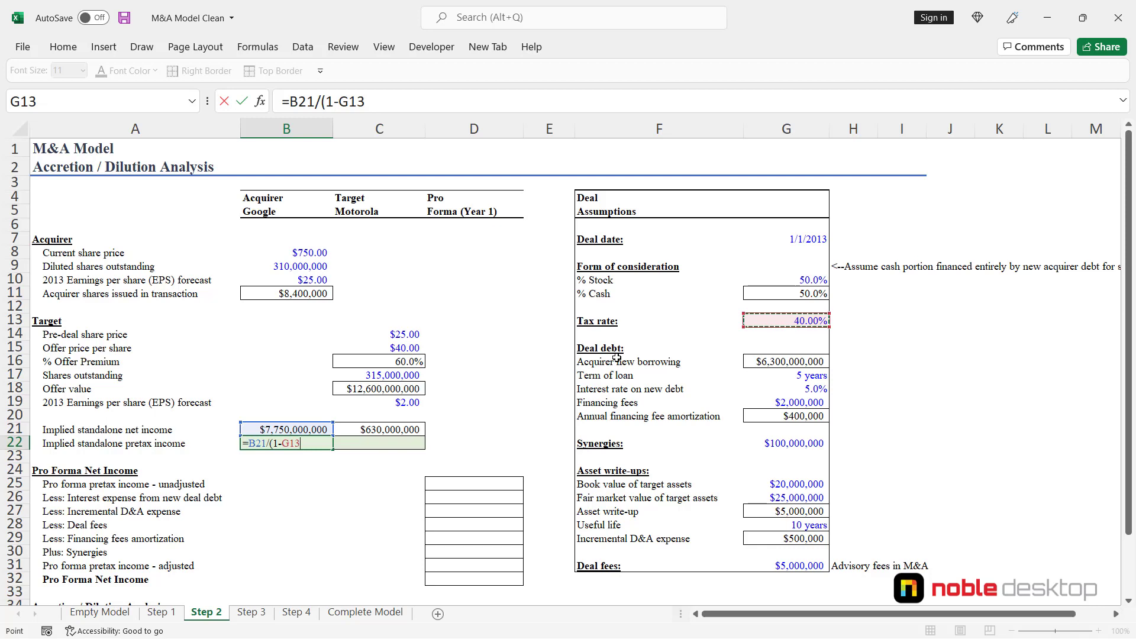
pyautogui.press('F4')
pyautogui.write(')')
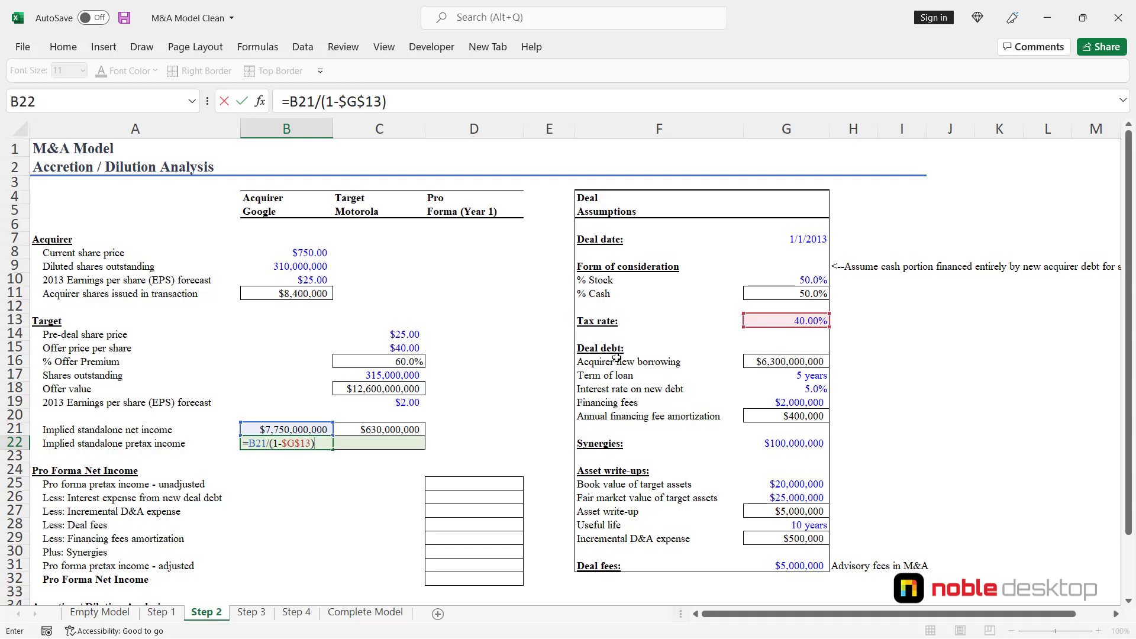
pyautogui.hotkey('ctrl', 'Return')
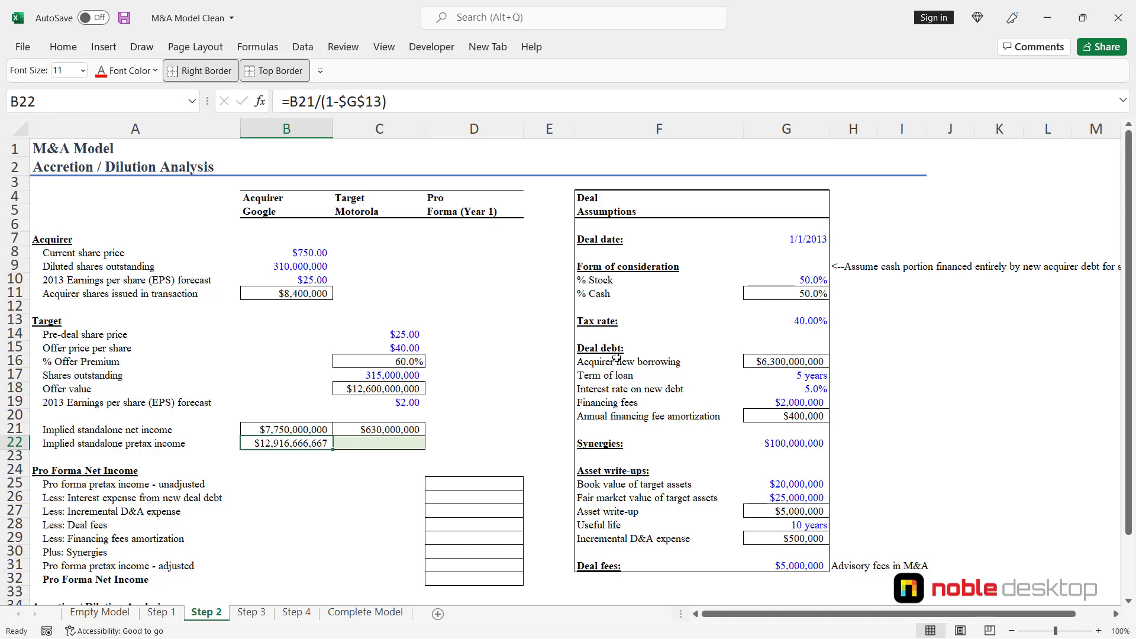
# Fill the pretax formula right into C22, giving $1,050,000,000, and check its references.
pyautogui.hotkey('shift', 'Right')
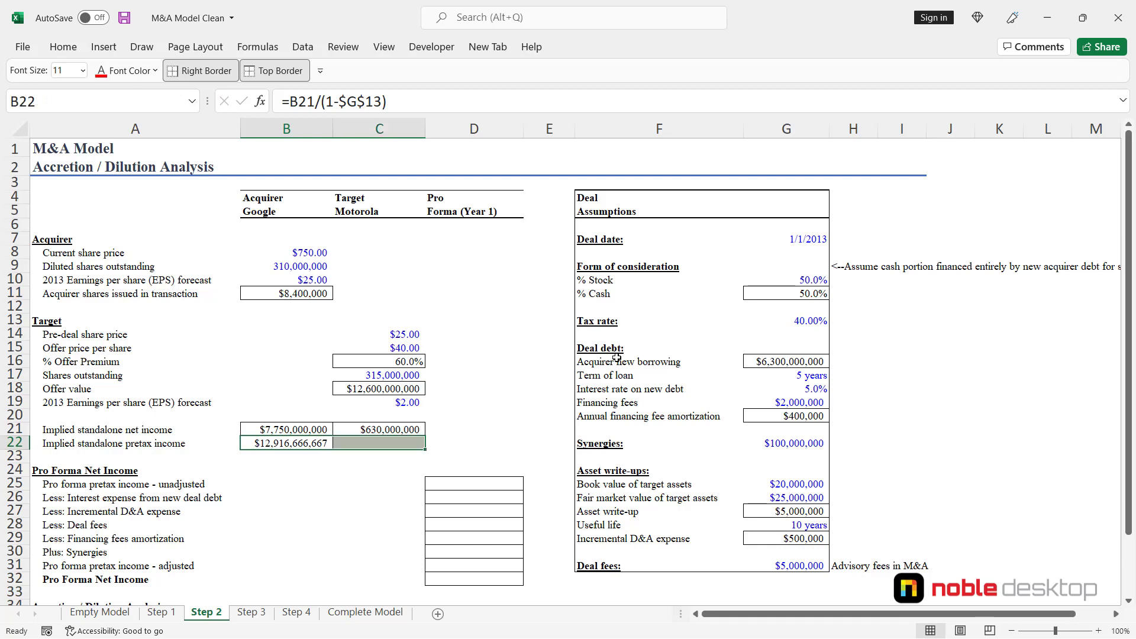
pyautogui.hotkey('ctrl', 'r')
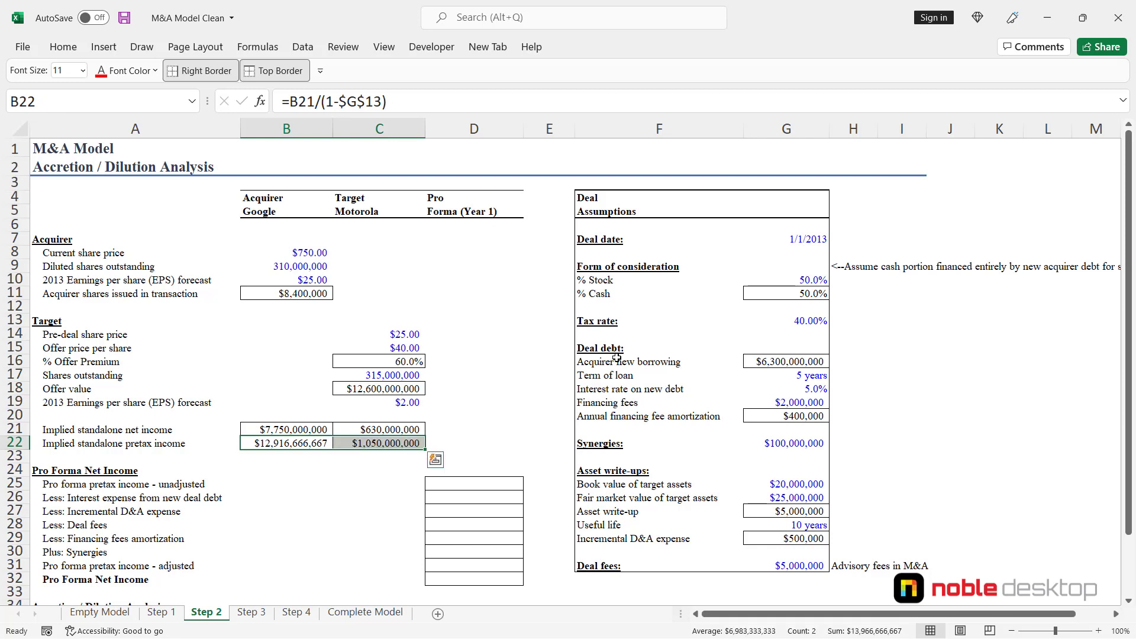
pyautogui.press('Right')
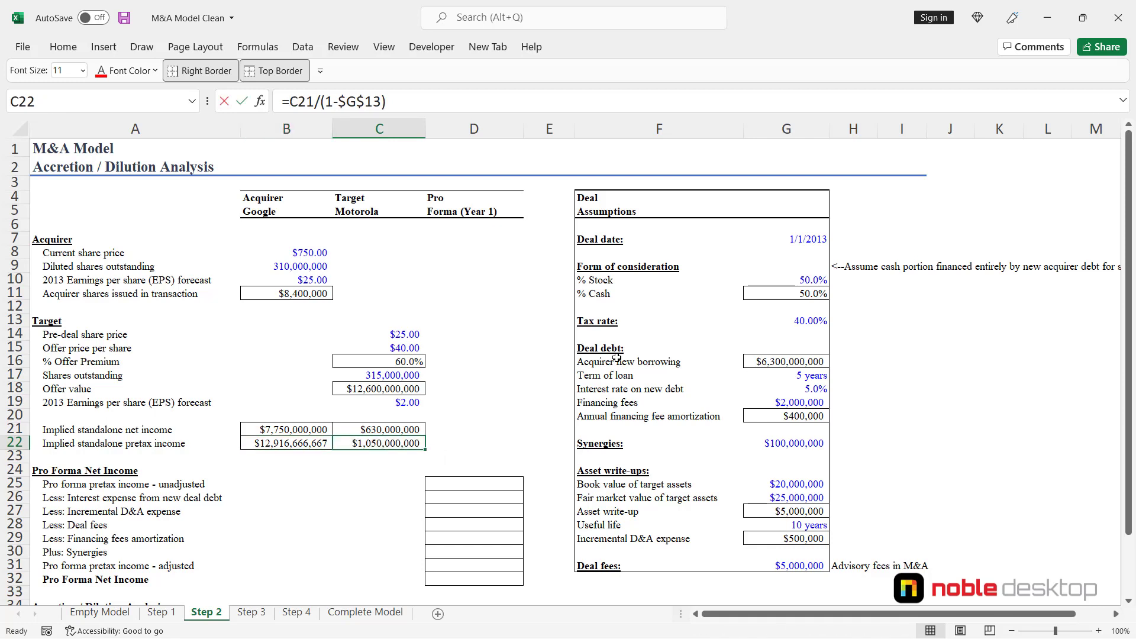
pyautogui.press('F2')
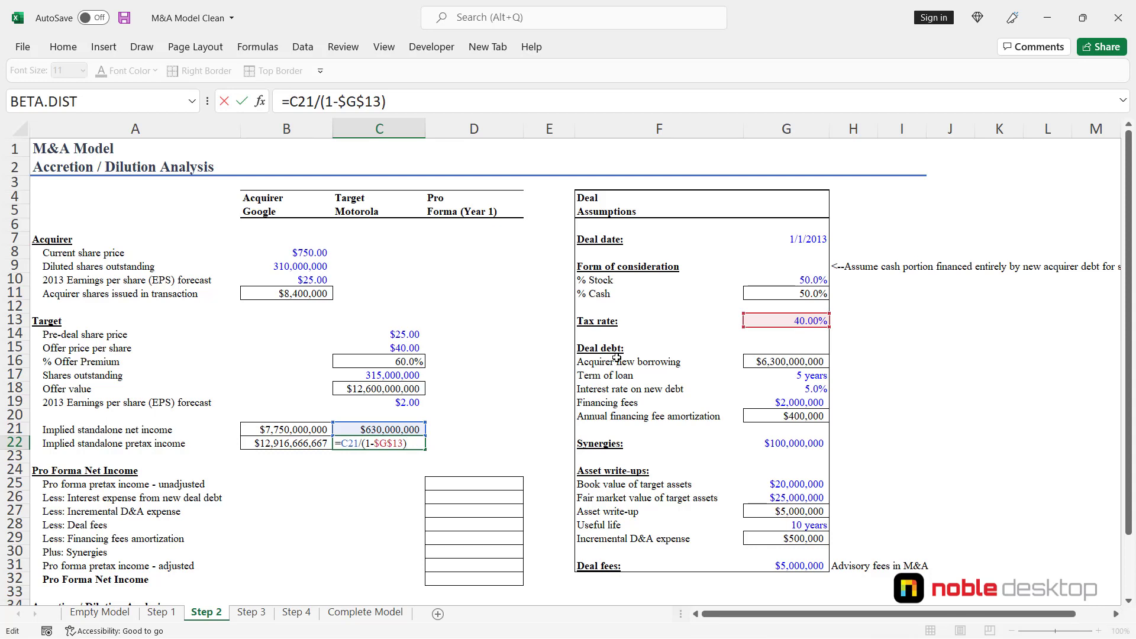
pyautogui.press('Escape')
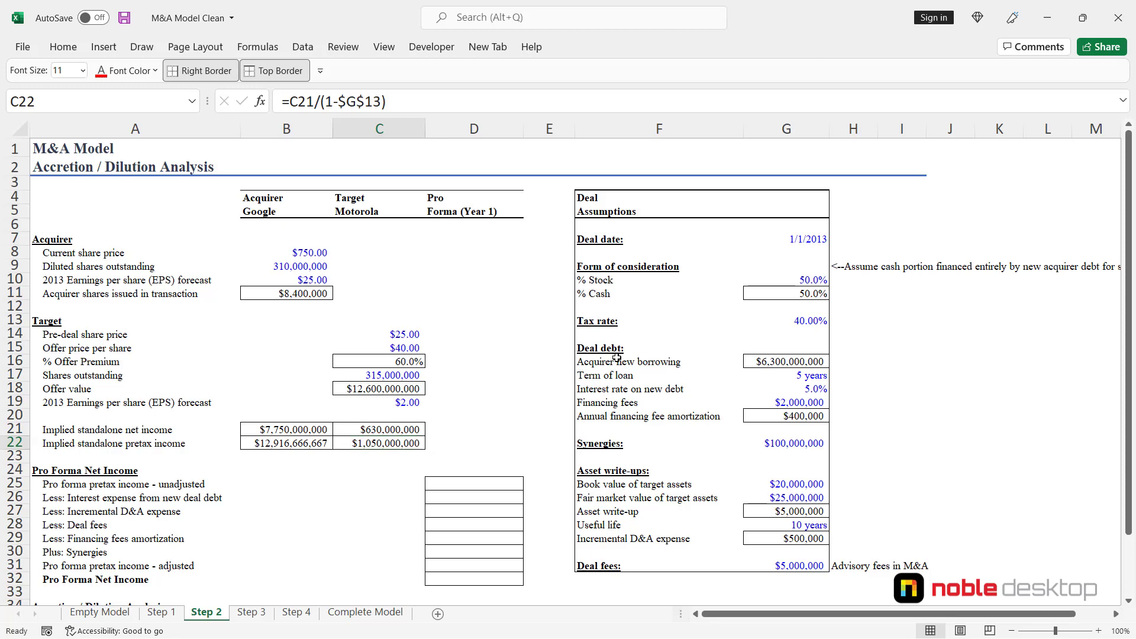
# Switch to the Step 3 sheet and scroll through its empty Pro Forma Net Income section.
pyautogui.hotkey('ctrl', 'pagedown')
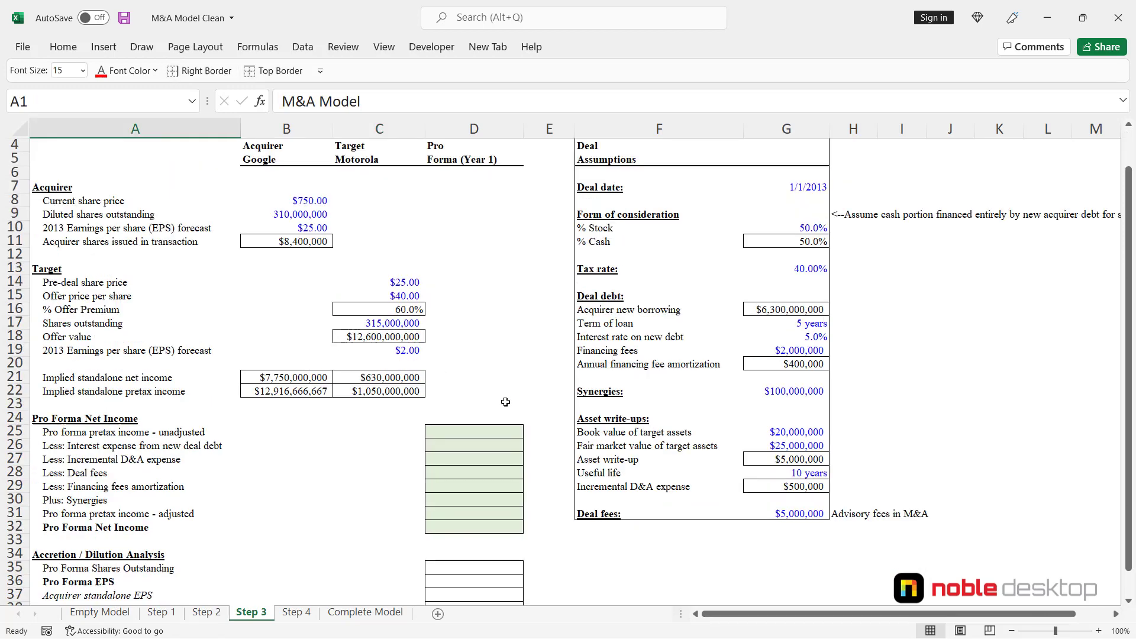
pyautogui.scroll(-3, 506, 402)
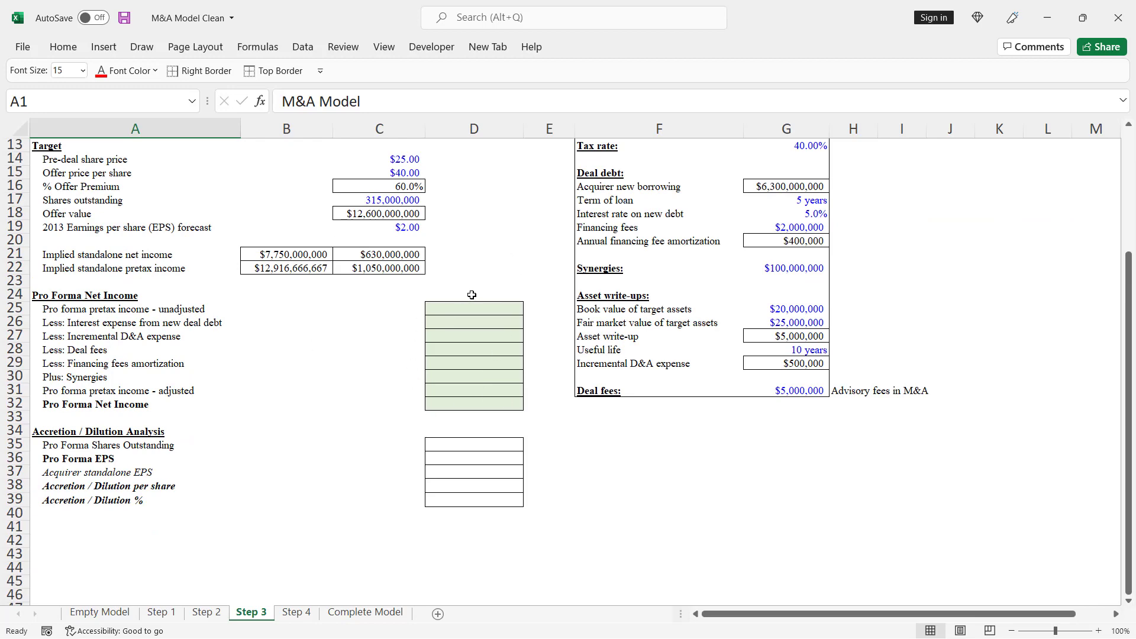
pyautogui.scroll(2, 427, 348)
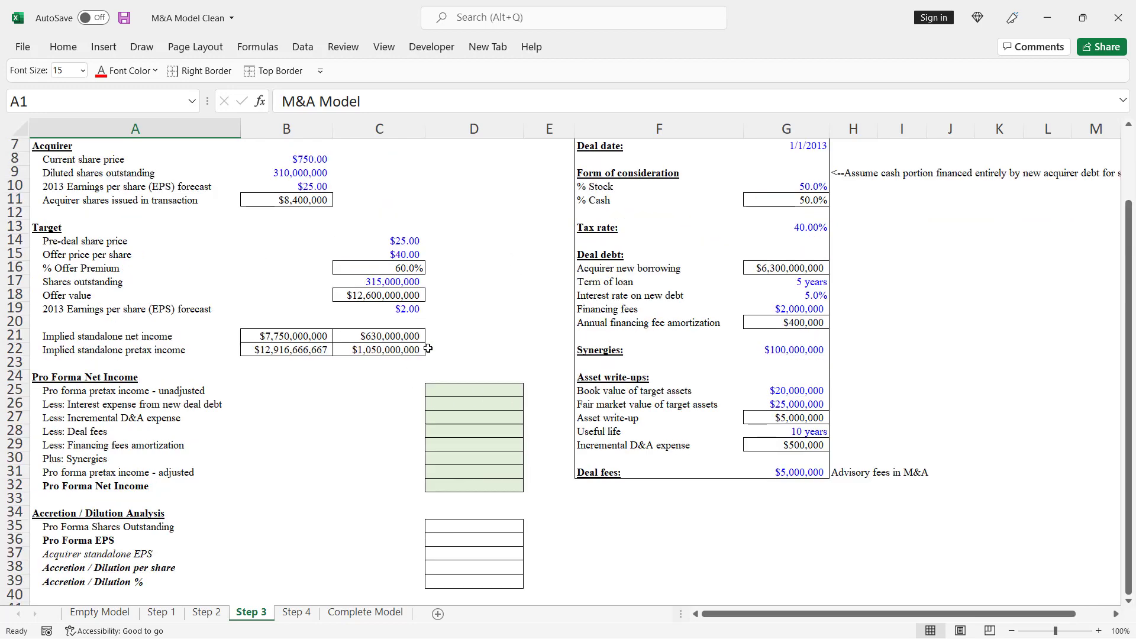